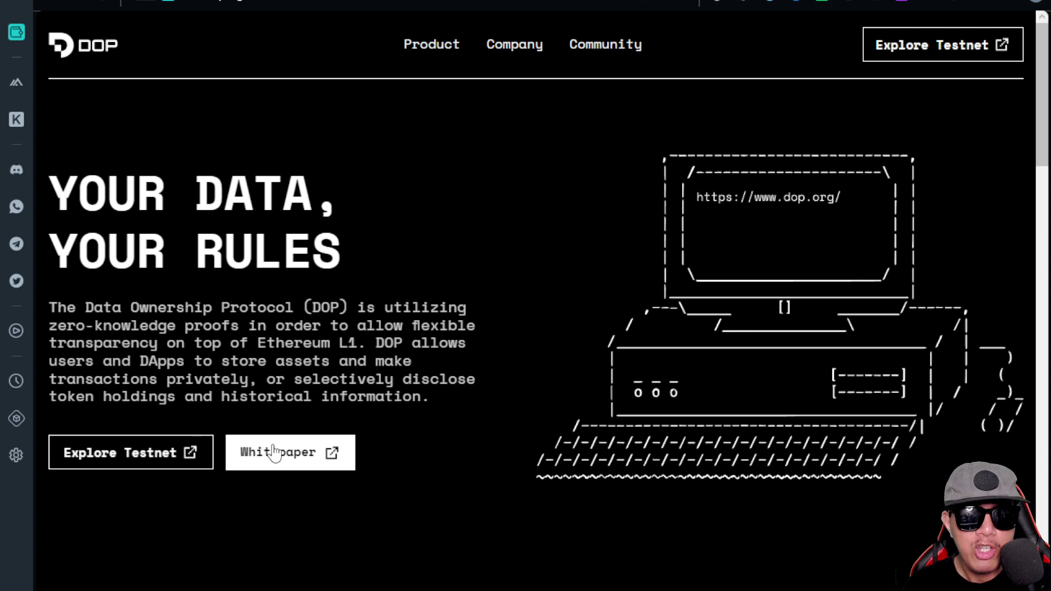
Read through the DOP homepage, covering supported tokens, the dilemma, the advantages over existing options and the testnet announcement.
scroll(424, 405, "down", 10)
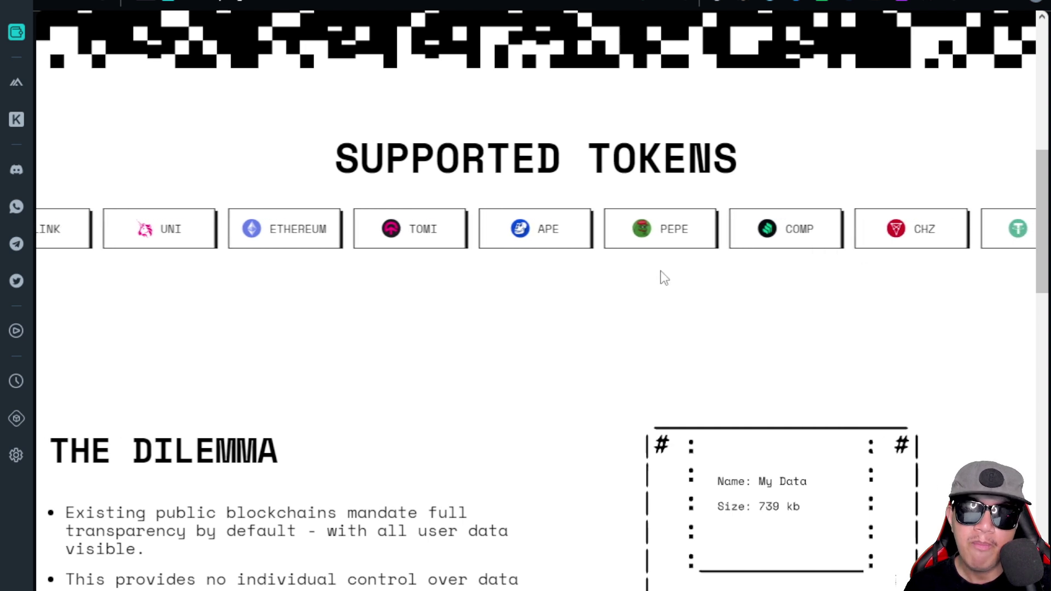
scroll(664, 278, "down", 4)
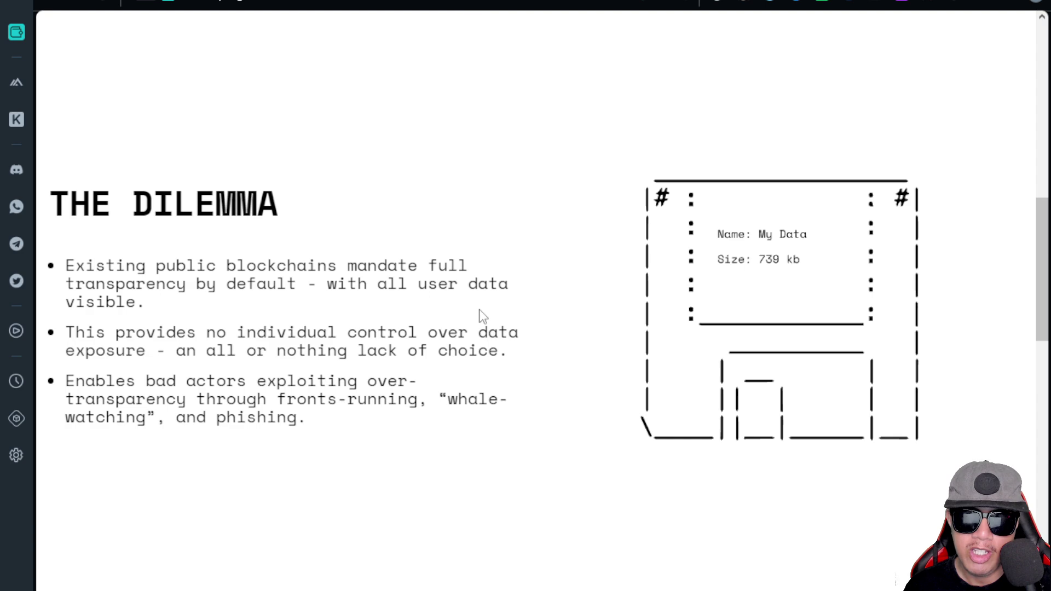
scroll(480, 310, "down", 14)
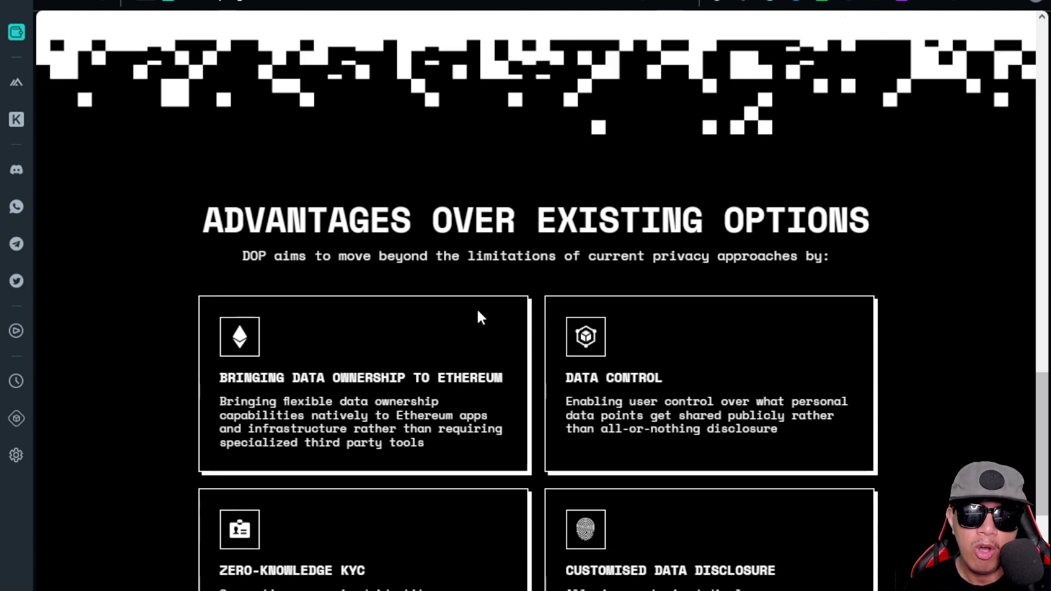
scroll(478, 312, "down", 4)
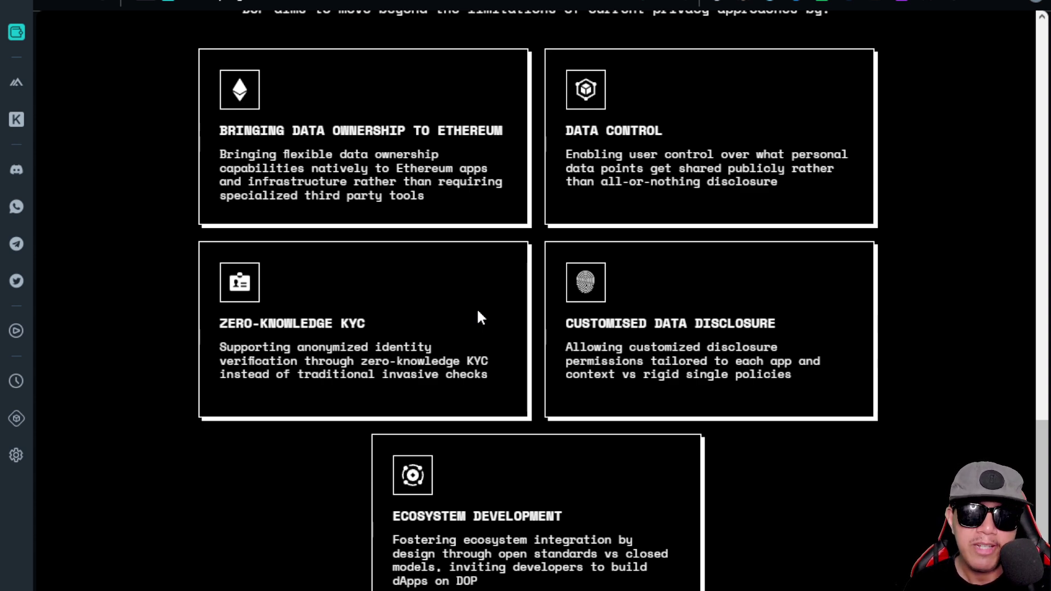
scroll(478, 311, "down", 10)
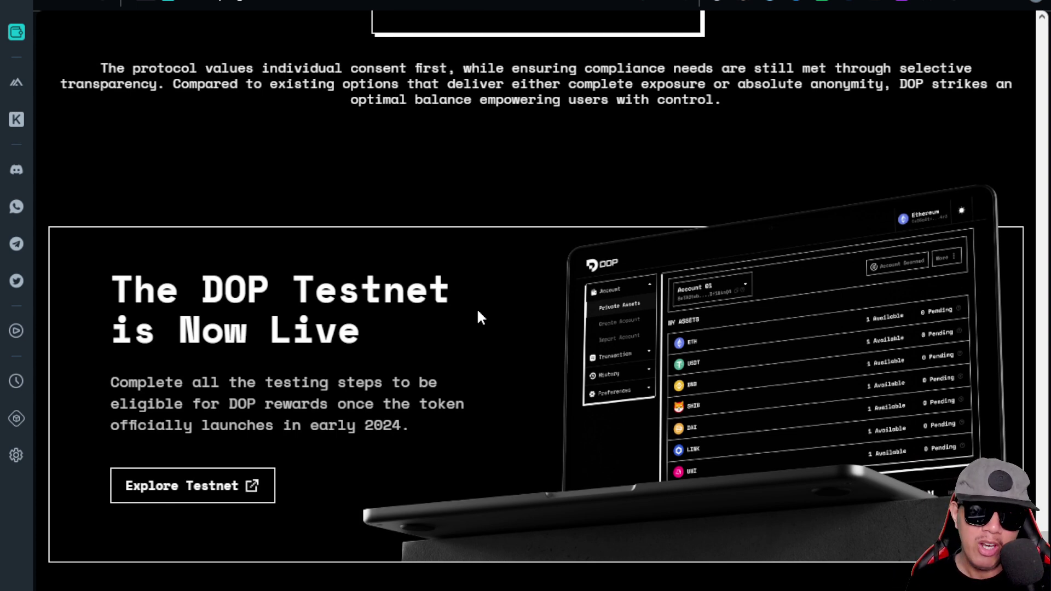
scroll(478, 316, "down", 5)
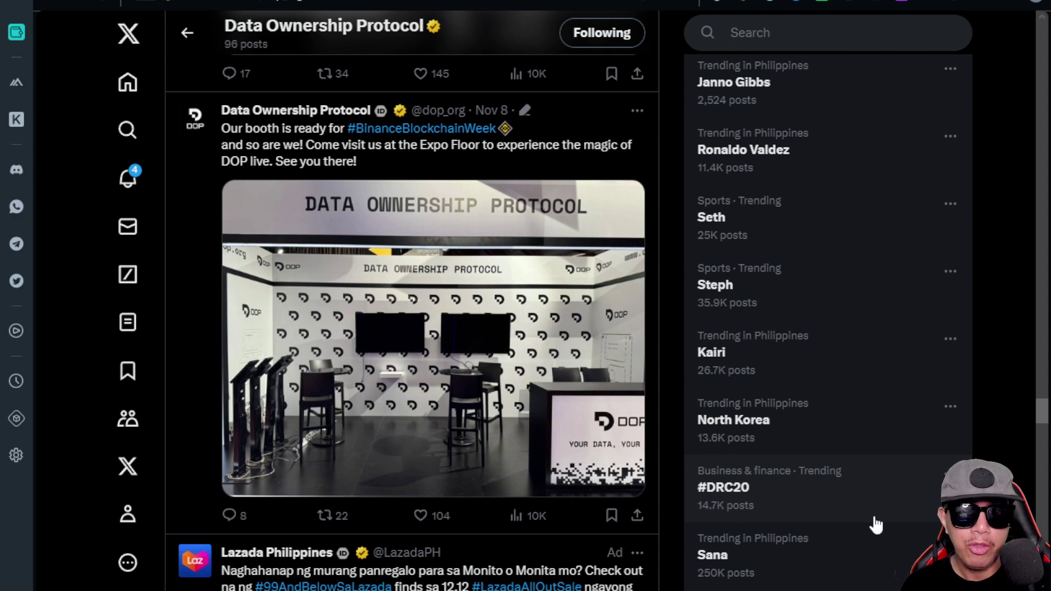
View the Data Ownership Protocol post on X about booth no. 4 at Binance Blockchain Week, and return to the profile.
scroll(671, 534, "up", 3)
scroll(673, 538, "up", 3)
scroll(669, 528, "up", 8)
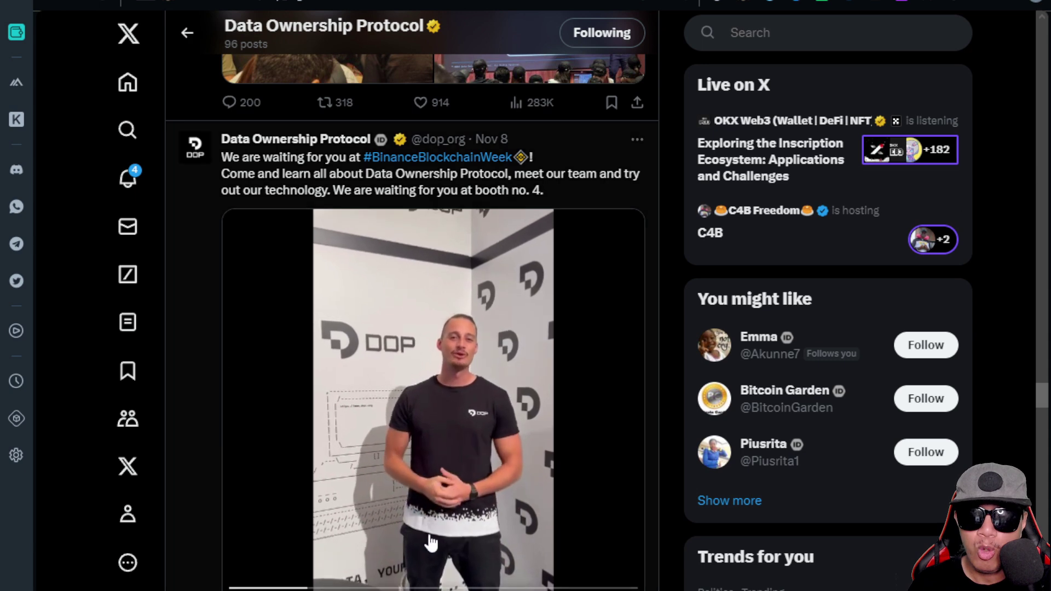
left_click(188, 340)
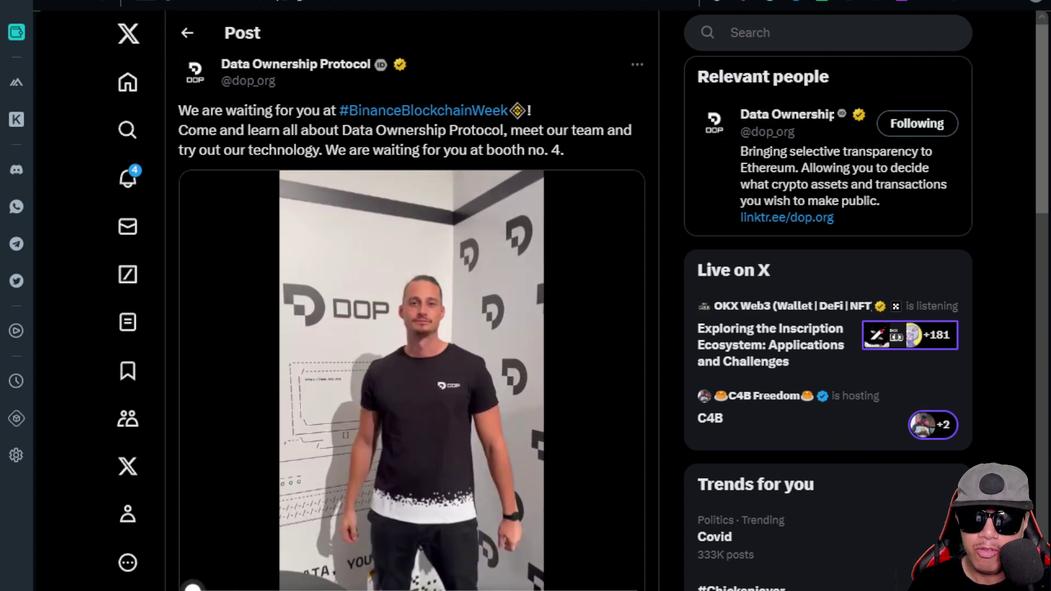
left_click(186, 35)
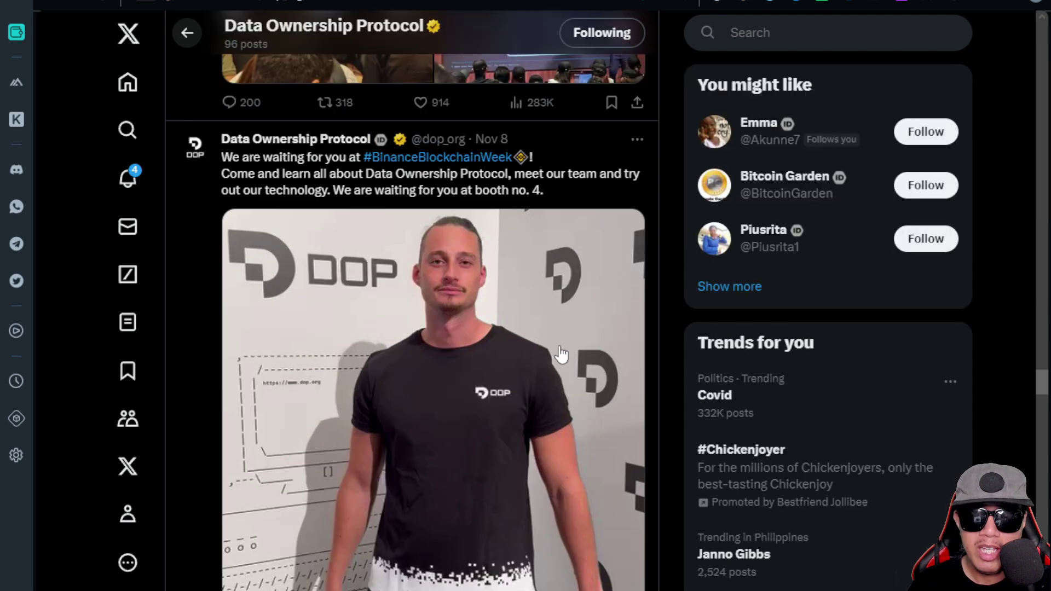
Open the Nov 9 post about the Istanbul presentation, watch its highlights video, and return to the profile.
scroll(572, 355, "up", 5)
scroll(572, 356, "up", 2)
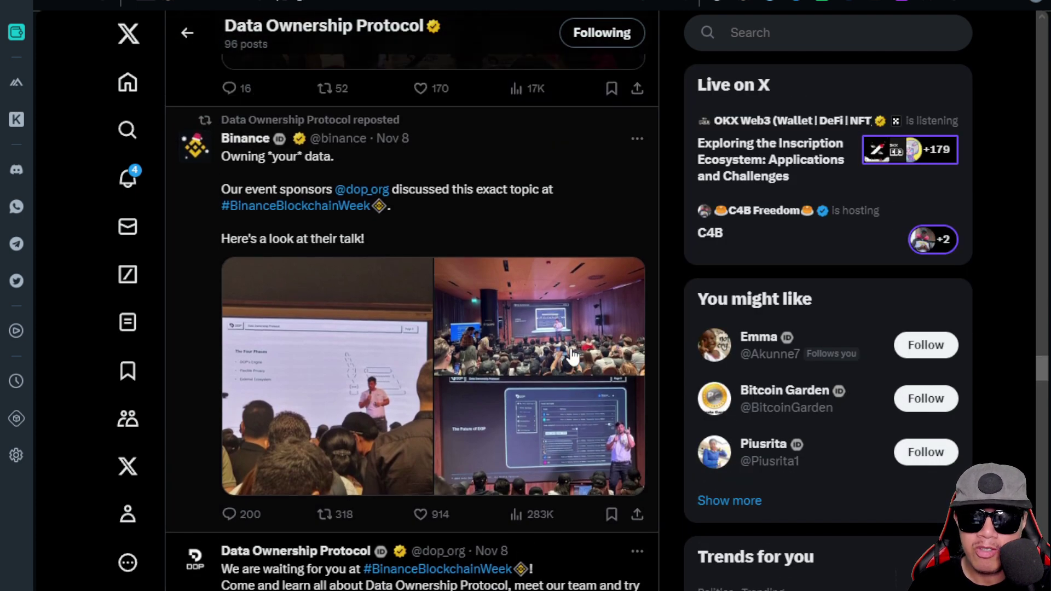
scroll(572, 356, "up", 2)
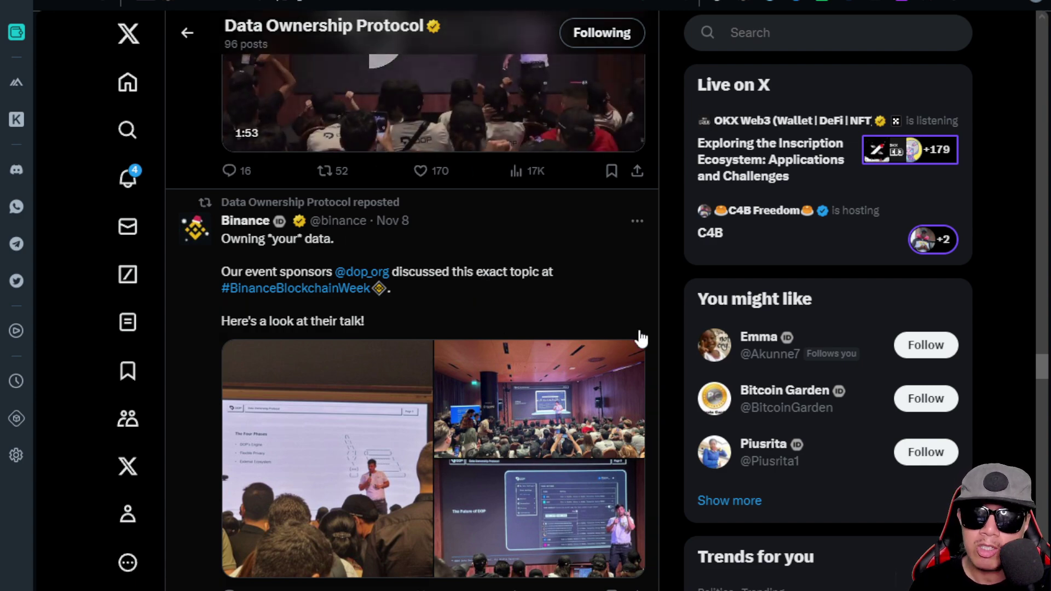
scroll(640, 338, "up", 10)
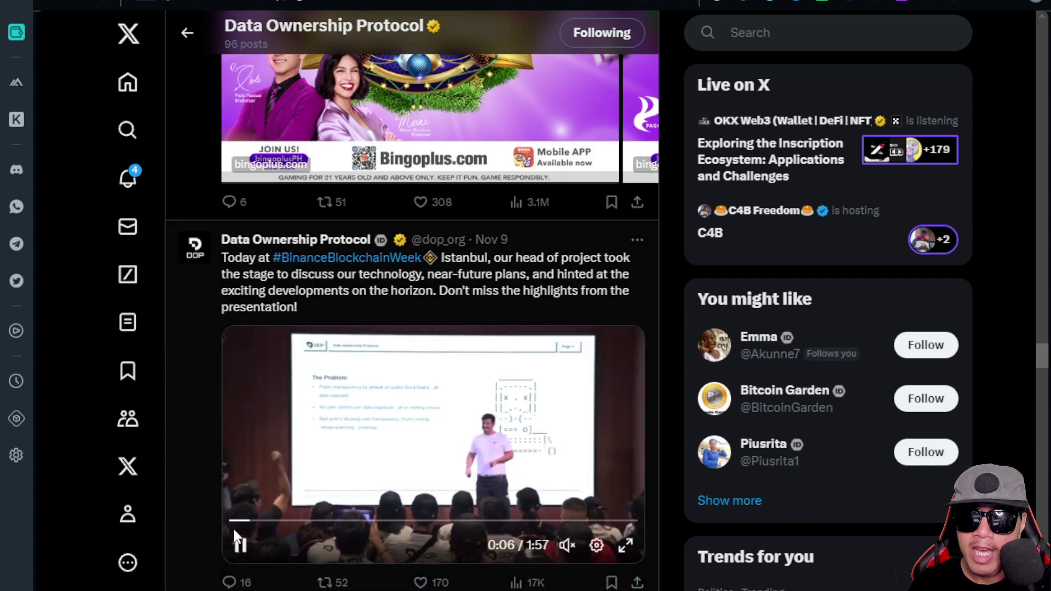
left_click(195, 370)
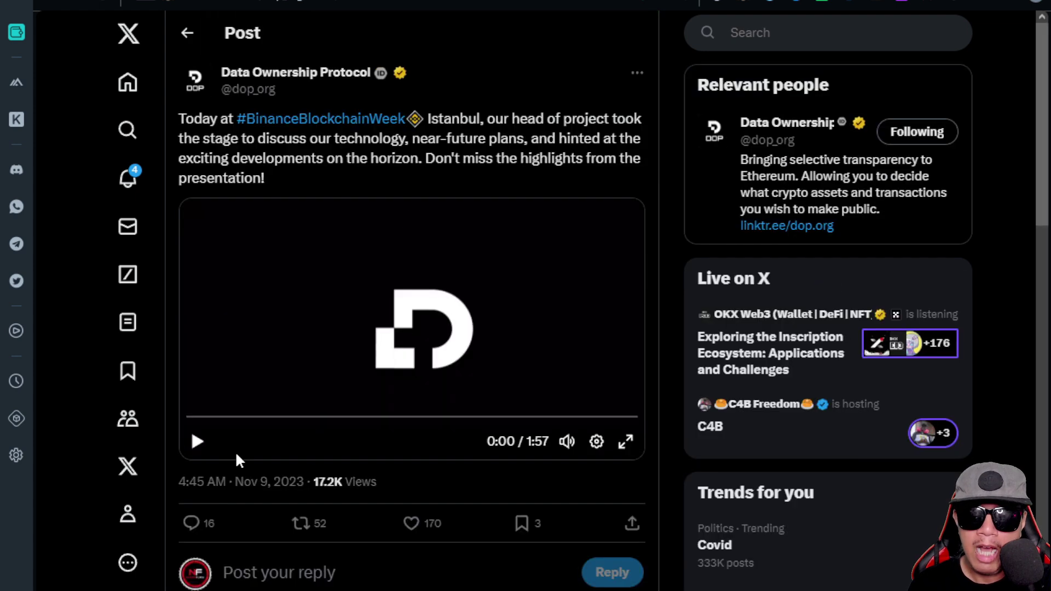
left_click(198, 441)
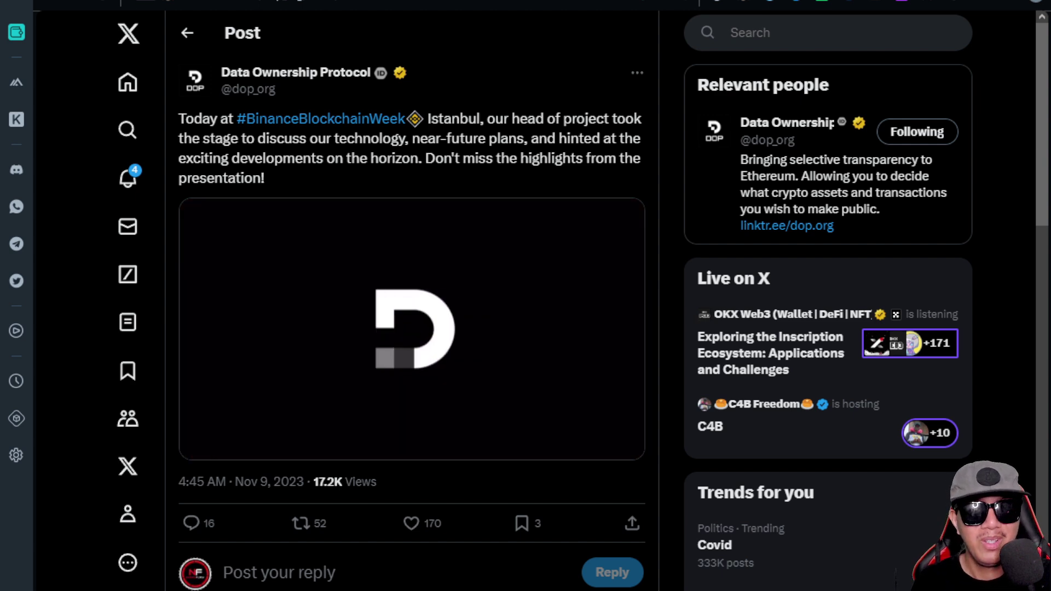
left_click(198, 441)
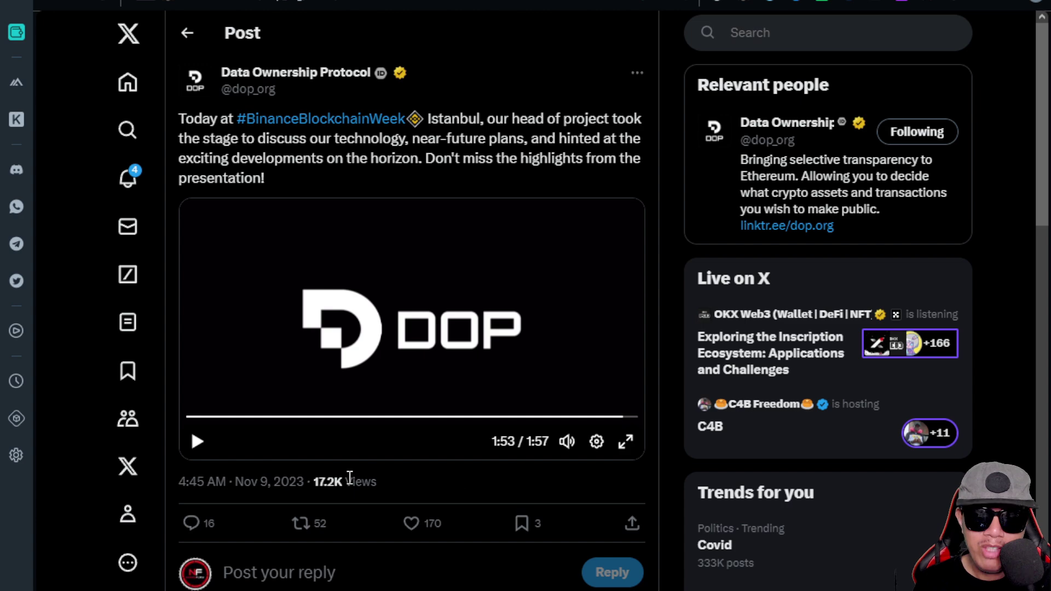
left_click(188, 35)
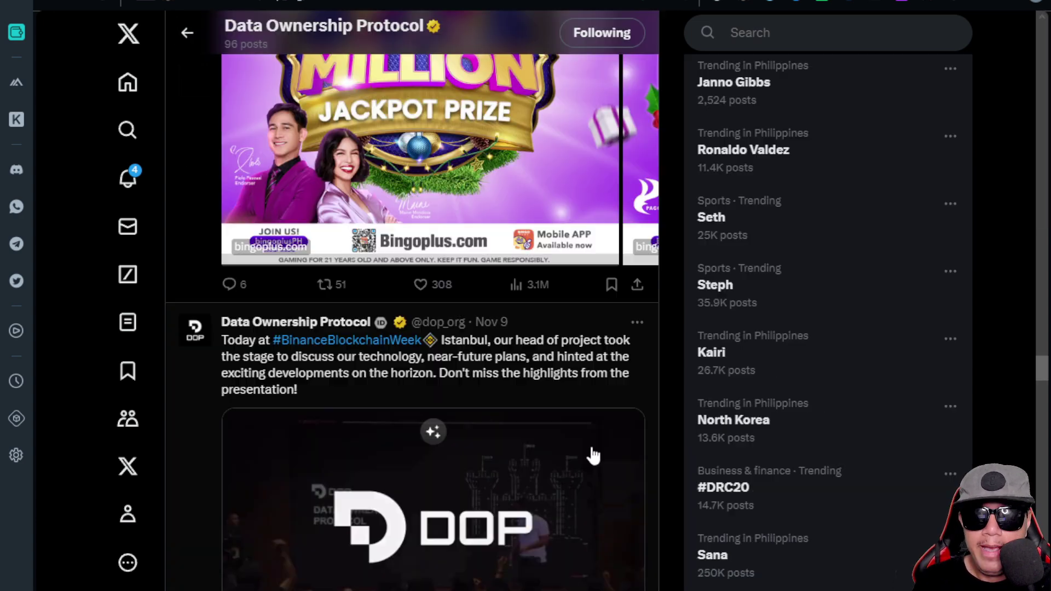
Browse the newer Data Ownership Protocol posts on X and look through the DOP Philippines group on Facebook.
scroll(591, 453, "up", 5)
scroll(592, 453, "up", 10)
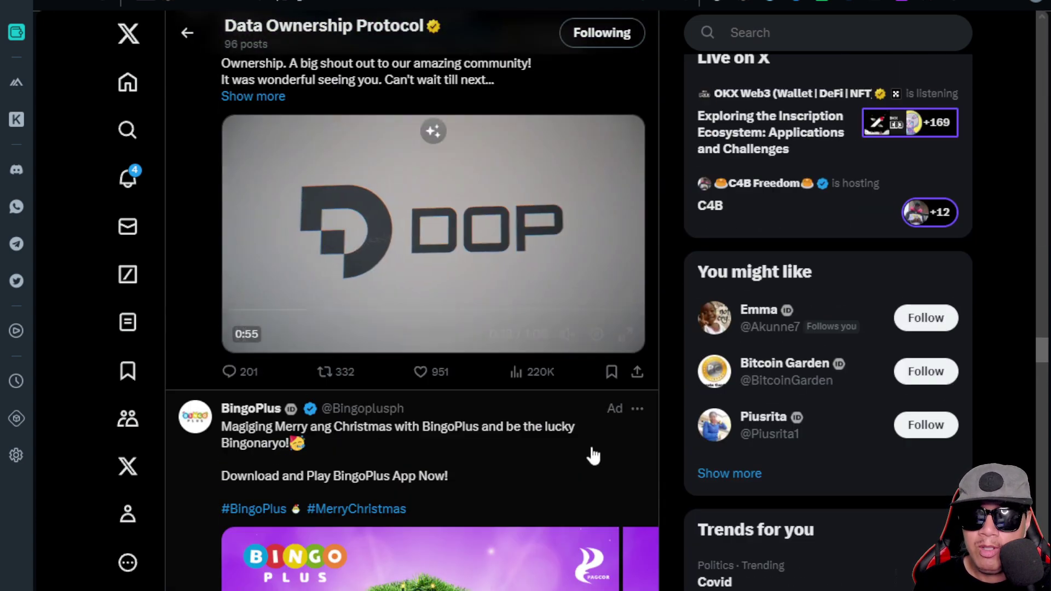
scroll(497, 585, "up", 15)
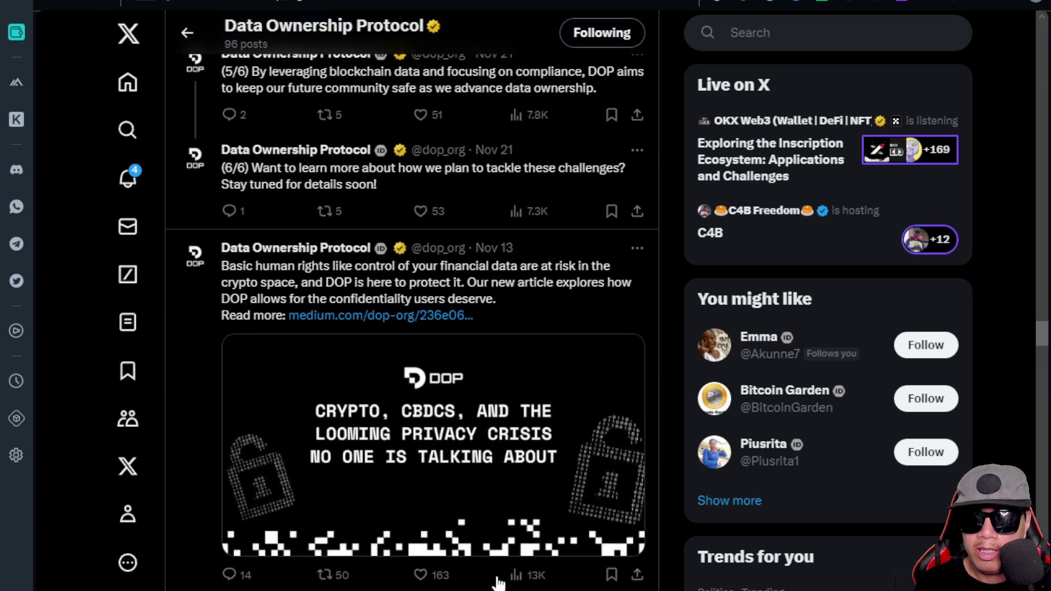
scroll(495, 362, "up", 15)
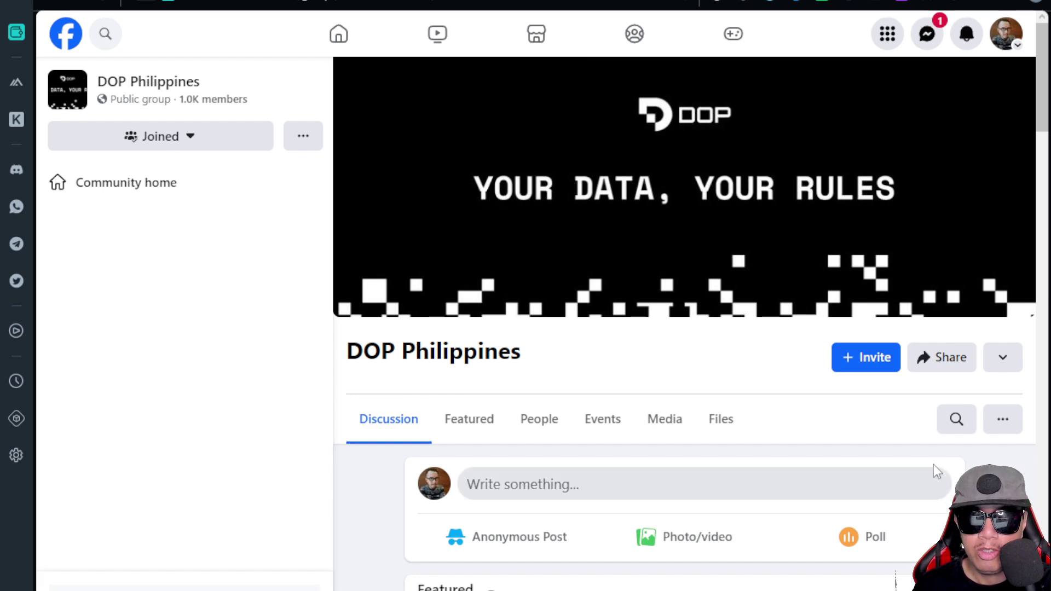
scroll(963, 438, "down", 5)
scroll(995, 400, "down", 2)
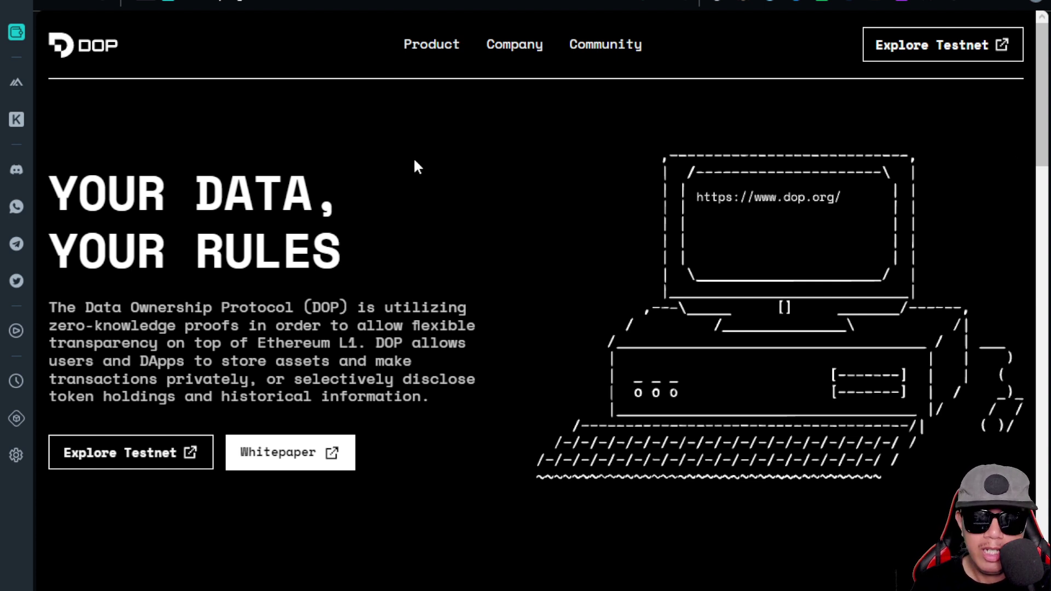
Open the testnet from the DOP homepage, accept its terms and conditions, and submit the email address.
left_click(87, 452)
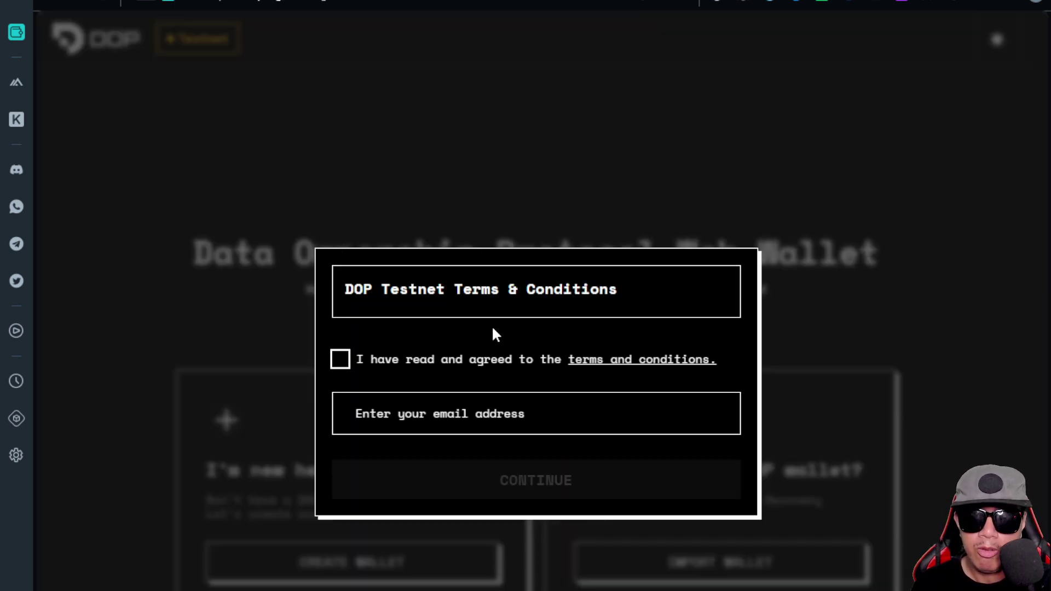
left_click(340, 360)
left_click(401, 419)
key("ctrl+v")
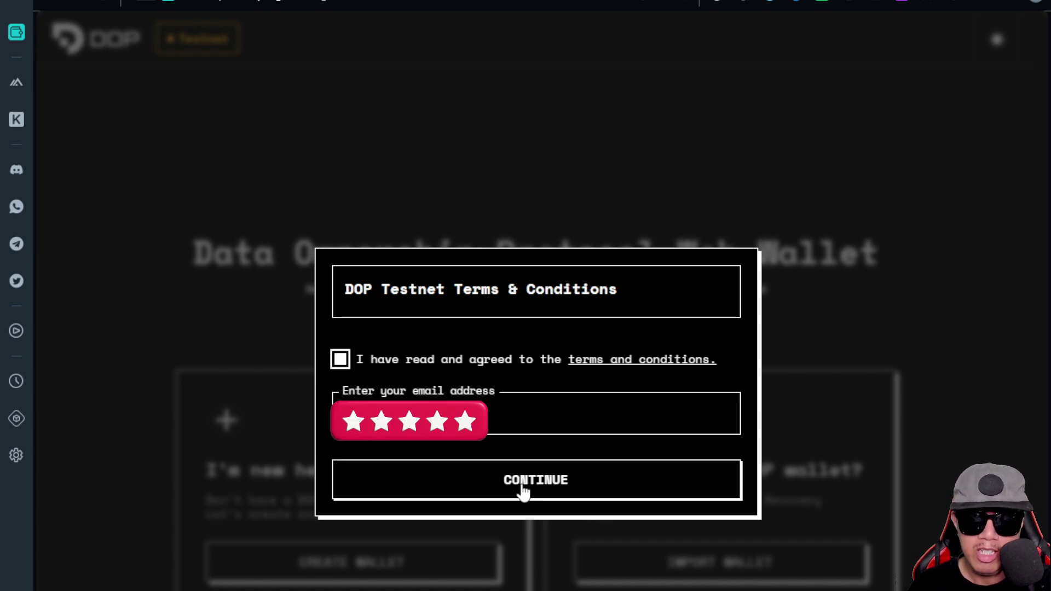
left_click(523, 489)
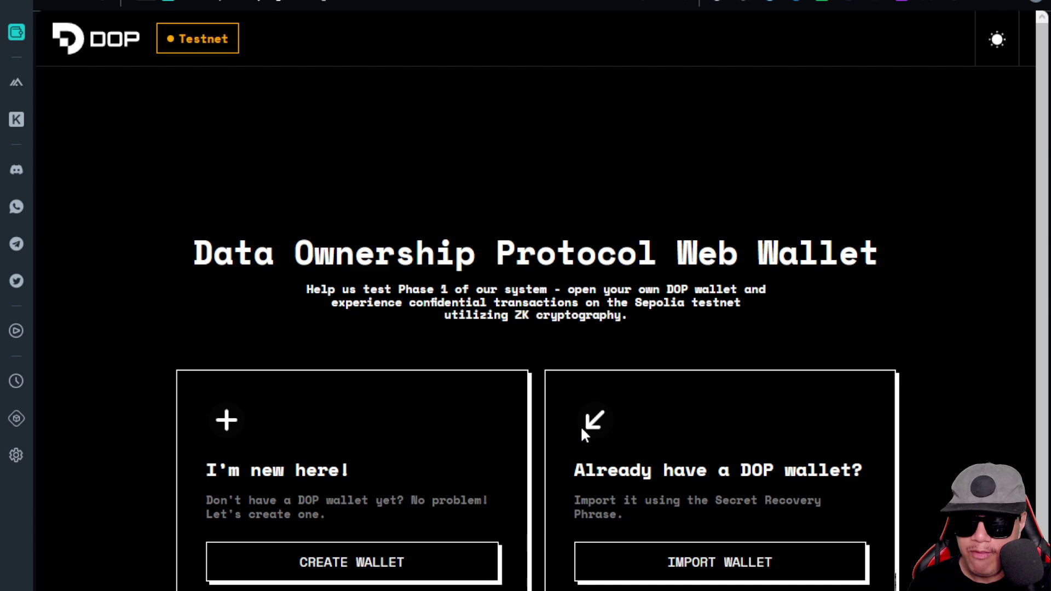
Choose to import an existing DOP wallet and unlock it with the wallet password.
left_click(728, 569)
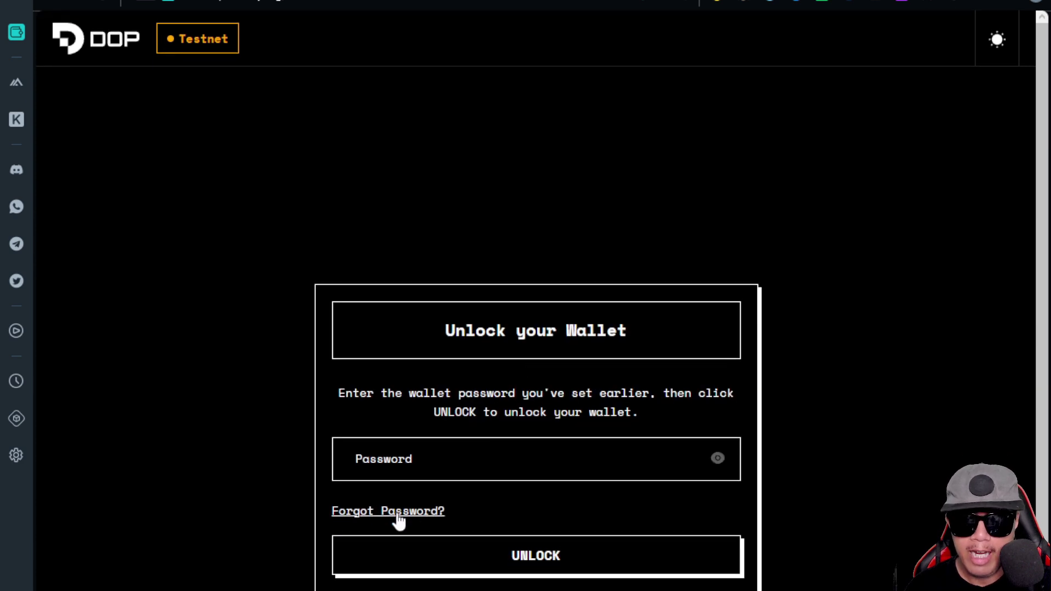
left_click(409, 466)
key("ctrl+v")
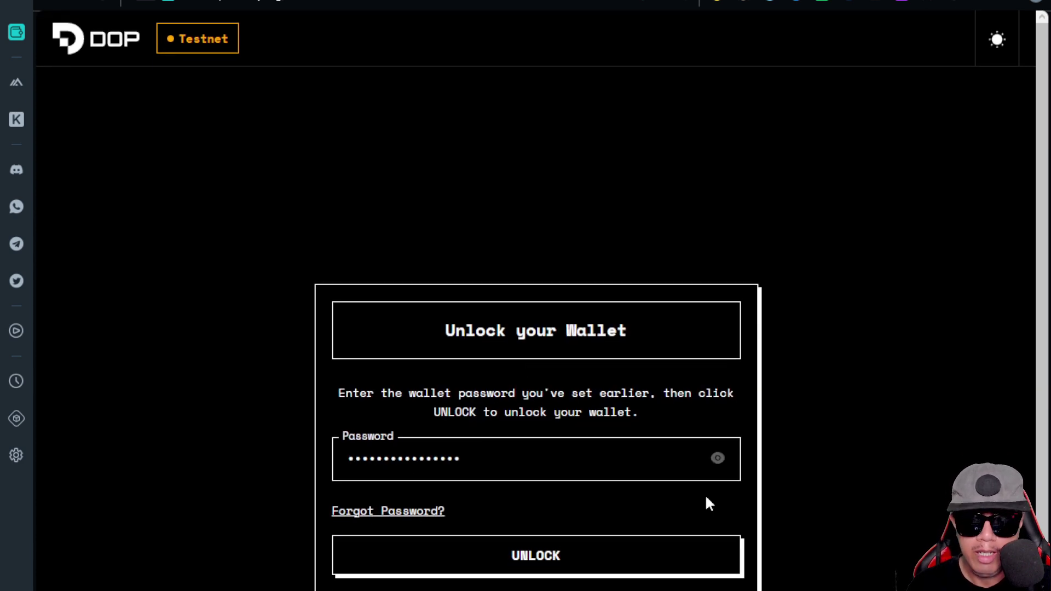
left_click(556, 557)
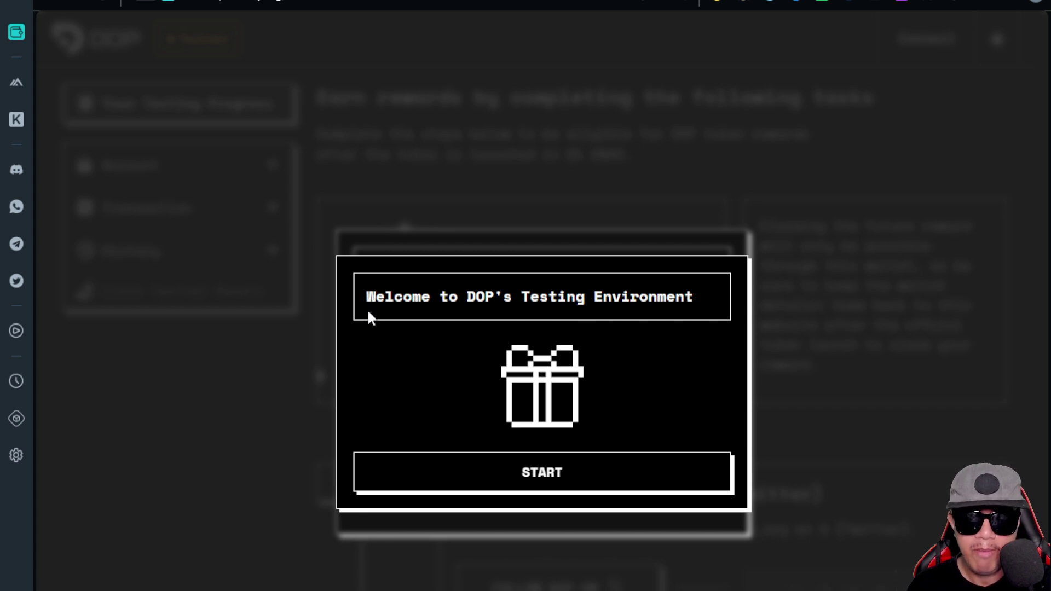
Start the testing environment, connect the MetaMask account, and allow the network switch to Sepolia.
left_click(521, 472)
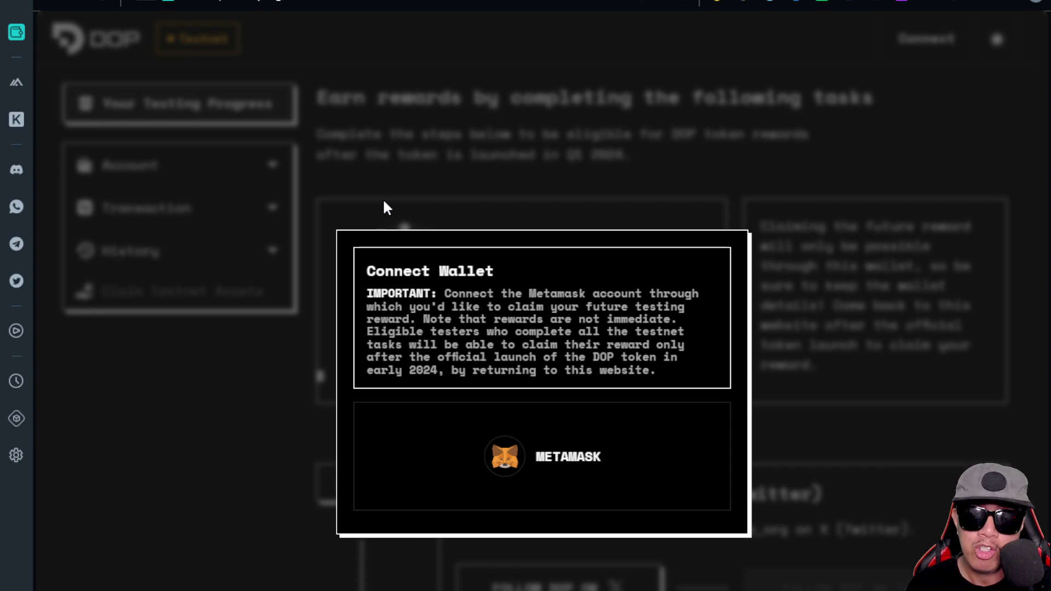
left_click(547, 441)
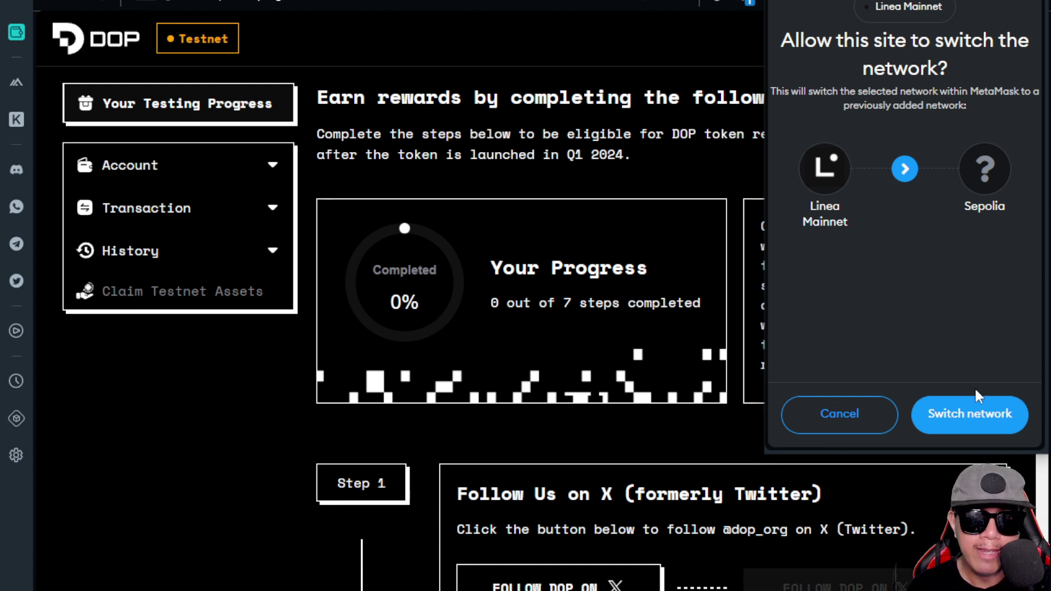
left_click(974, 413)
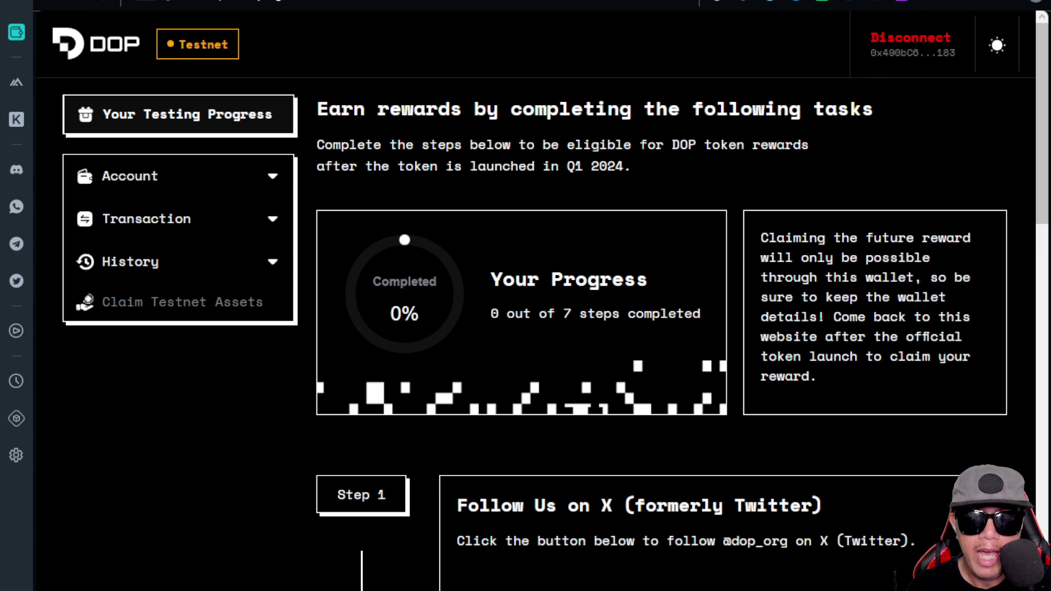
Sign in with X for Step 1 and authorize Data Ownership Protocol to access the account.
scroll(563, 323, "down", 5)
left_click(561, 306)
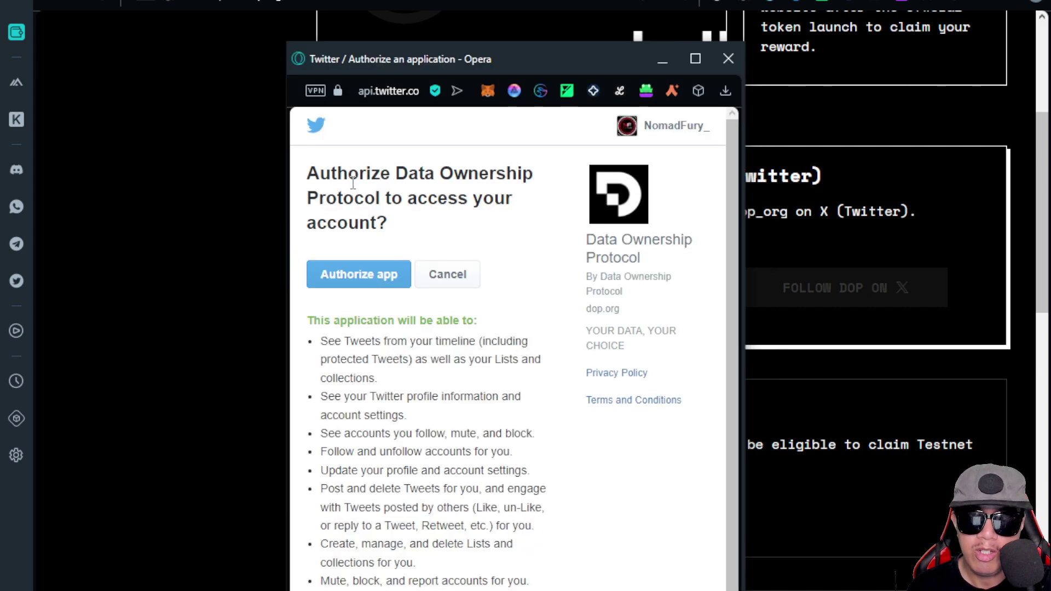
left_click(383, 277)
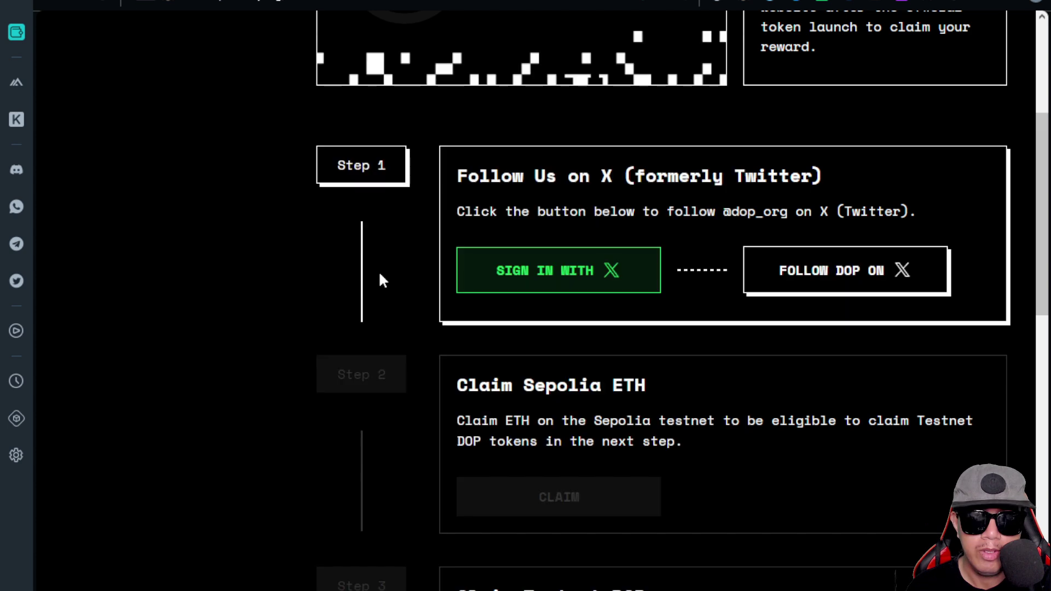
Complete the follow DOP on X task, confirming that the account has been followed.
left_click(838, 272)
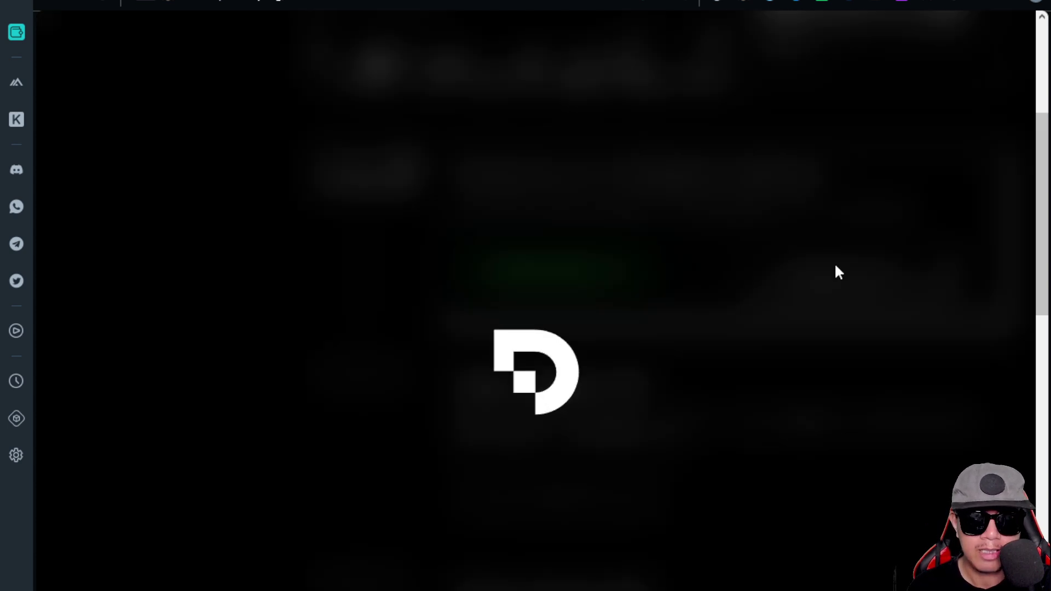
key("ctrl+w")
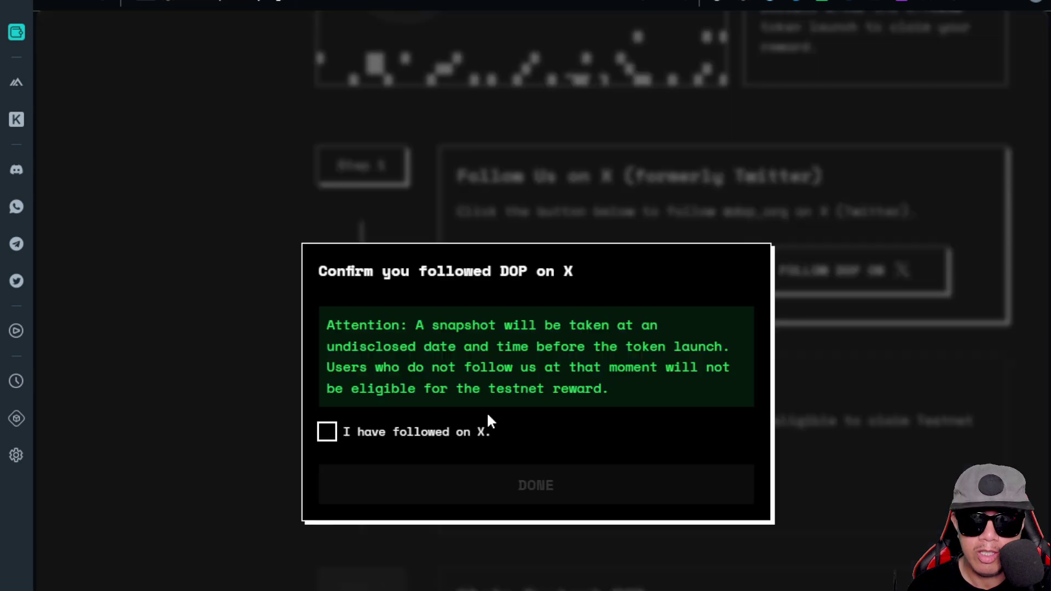
left_click(328, 432)
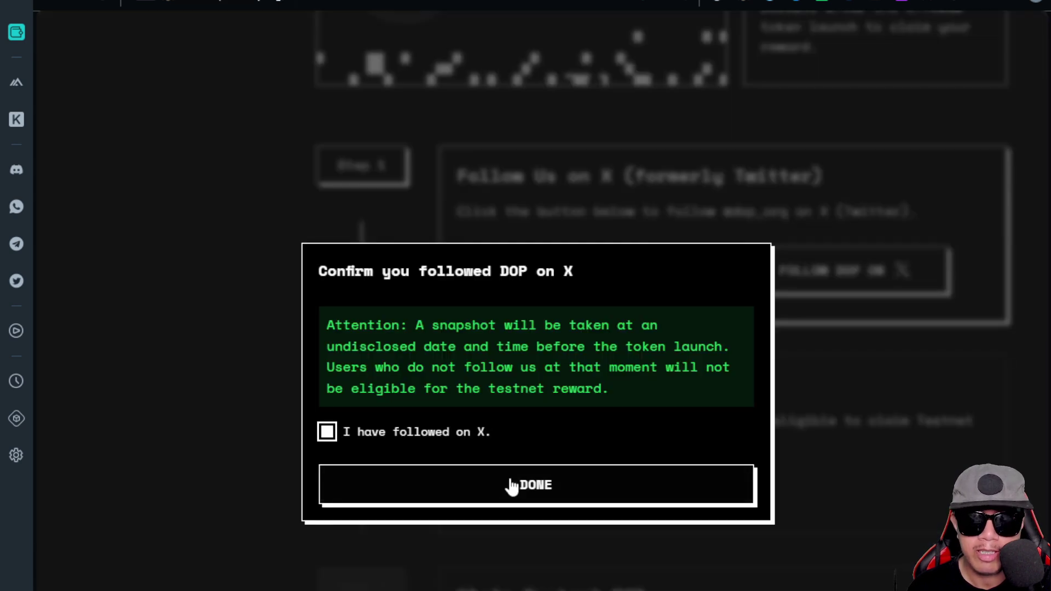
left_click(517, 488)
scroll(978, 241, "down", 6)
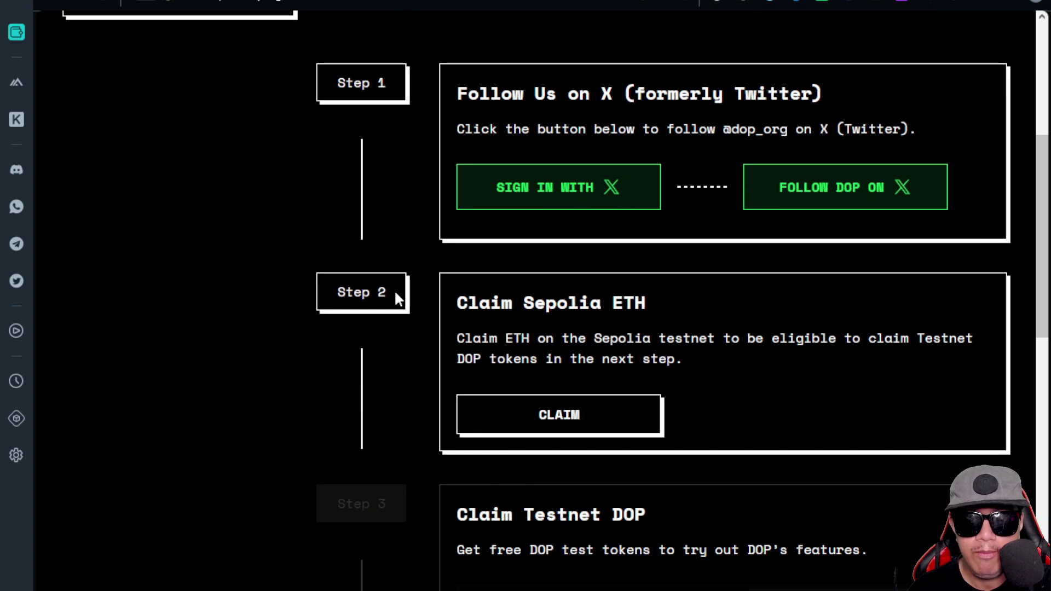
Claim the Sepolia ETH in Step 2 and check the balance in the MetaMask wallet.
left_click(540, 408)
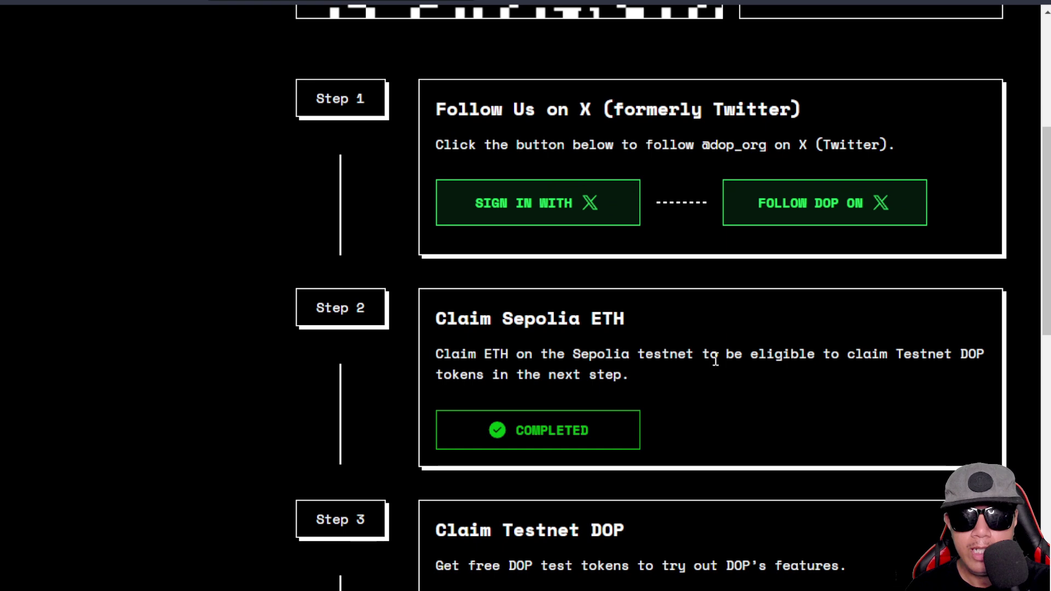
left_click(556, 2)
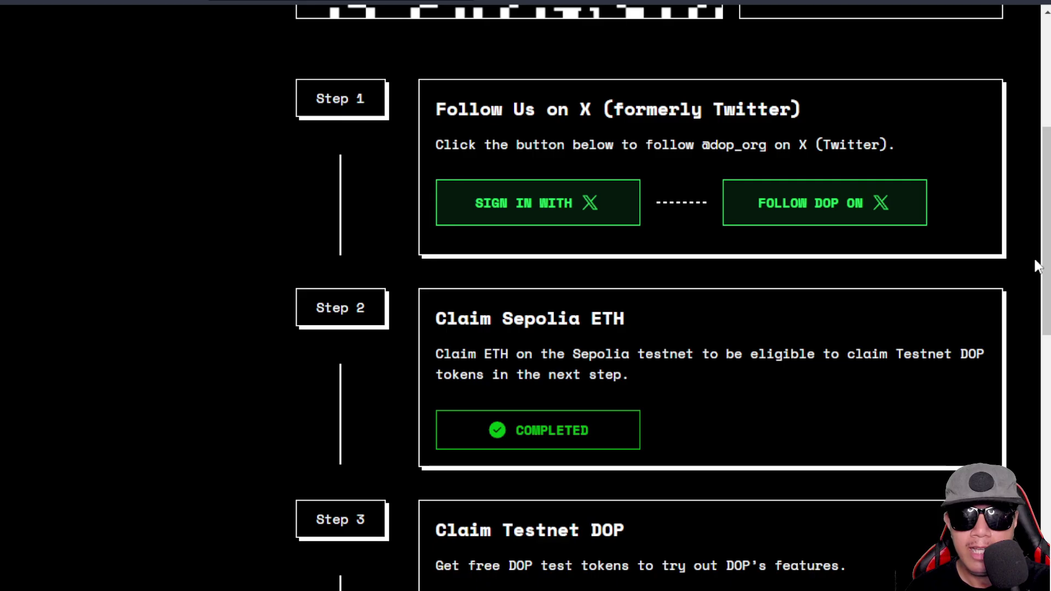
Import the testnet DOP token into MetaMask using the contract address copied from Step 3.
scroll(1038, 267, "down", 5)
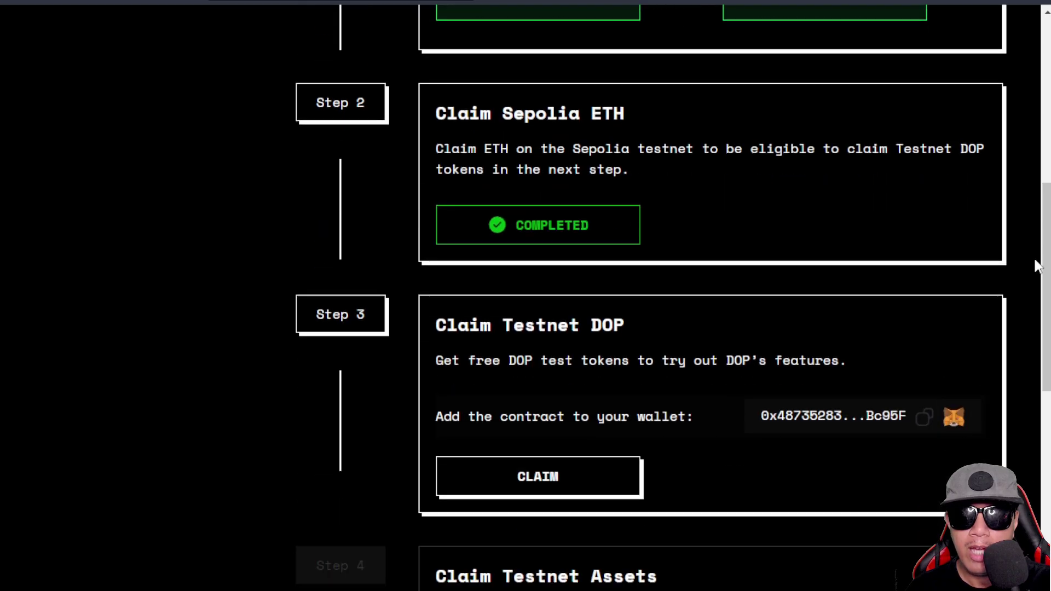
scroll(1039, 266, "down", 2)
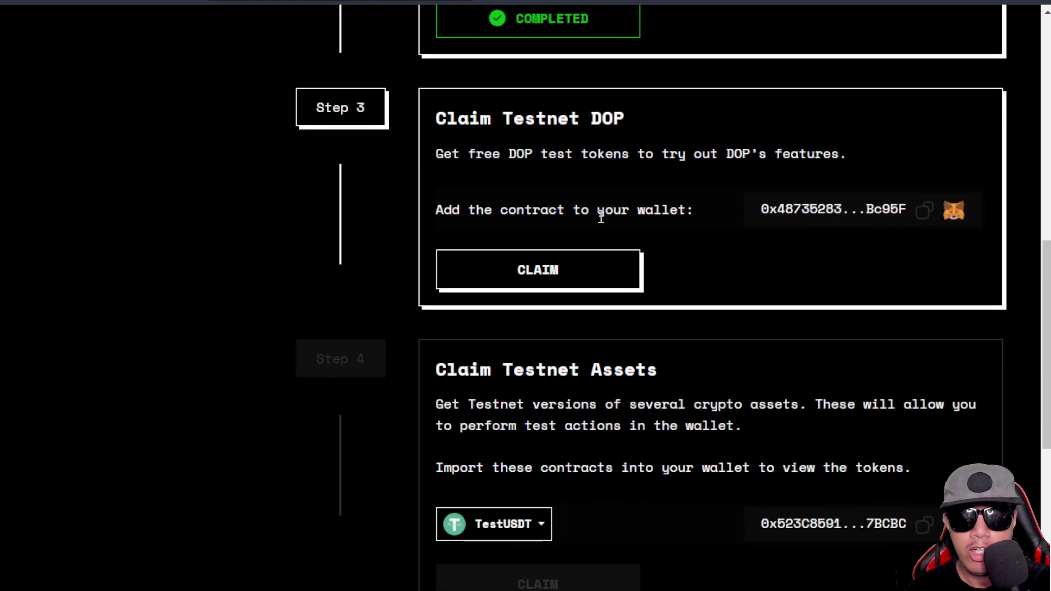
left_click(923, 216)
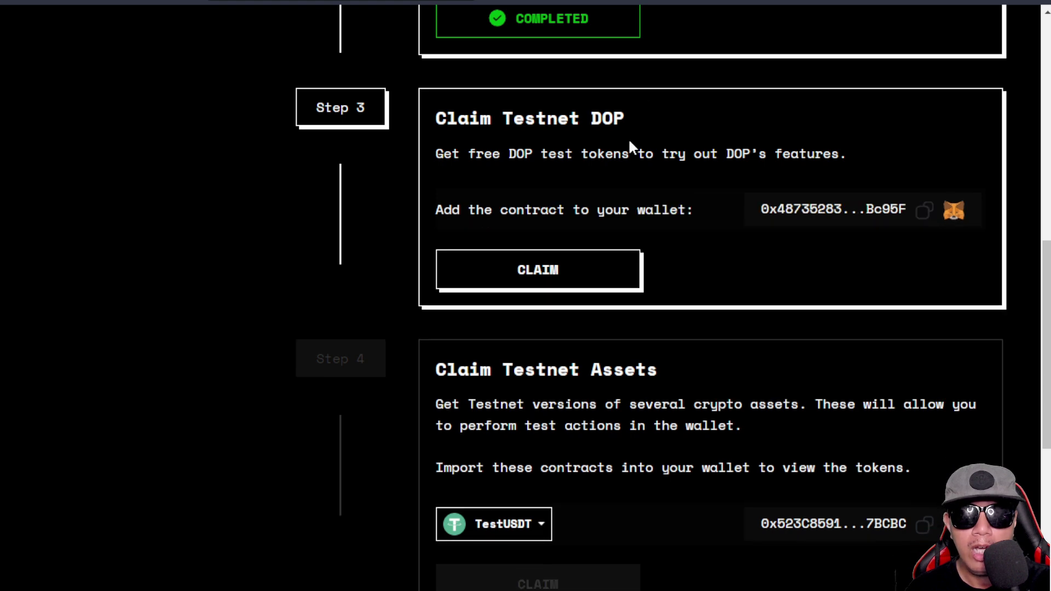
left_click(547, 1)
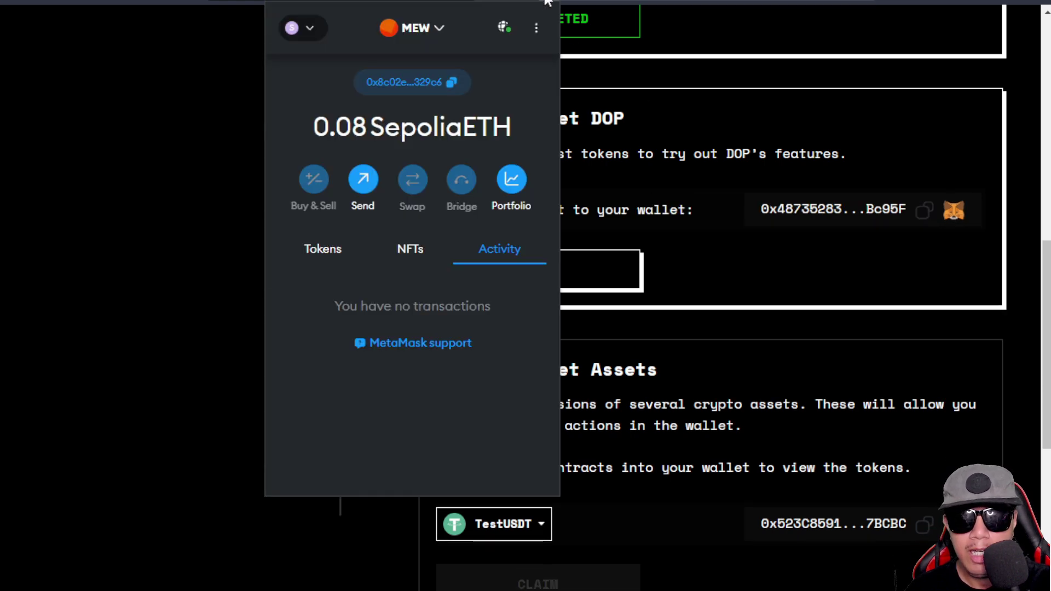
left_click(334, 254)
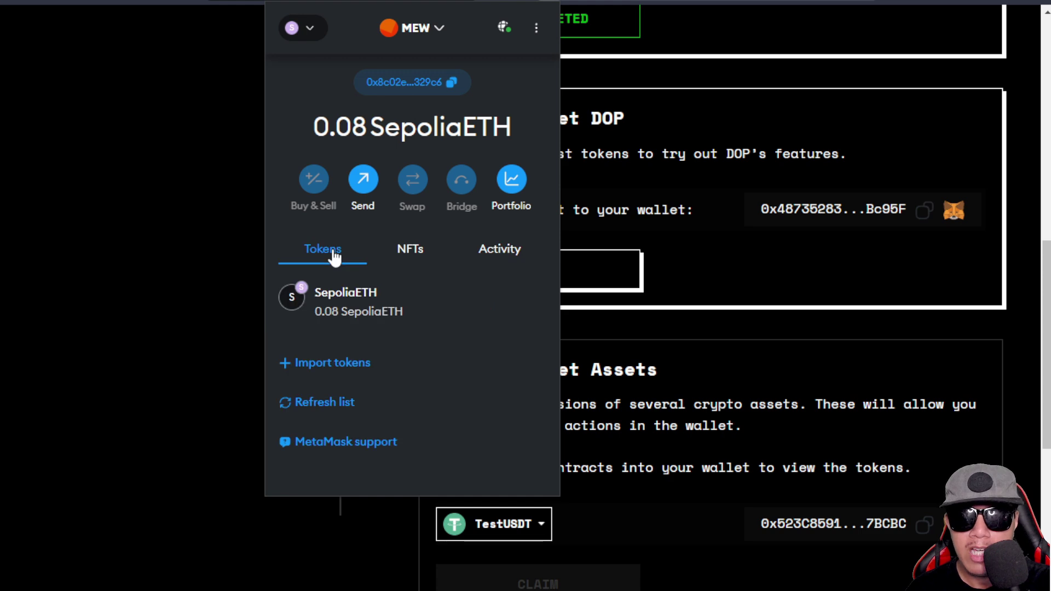
left_click(347, 363)
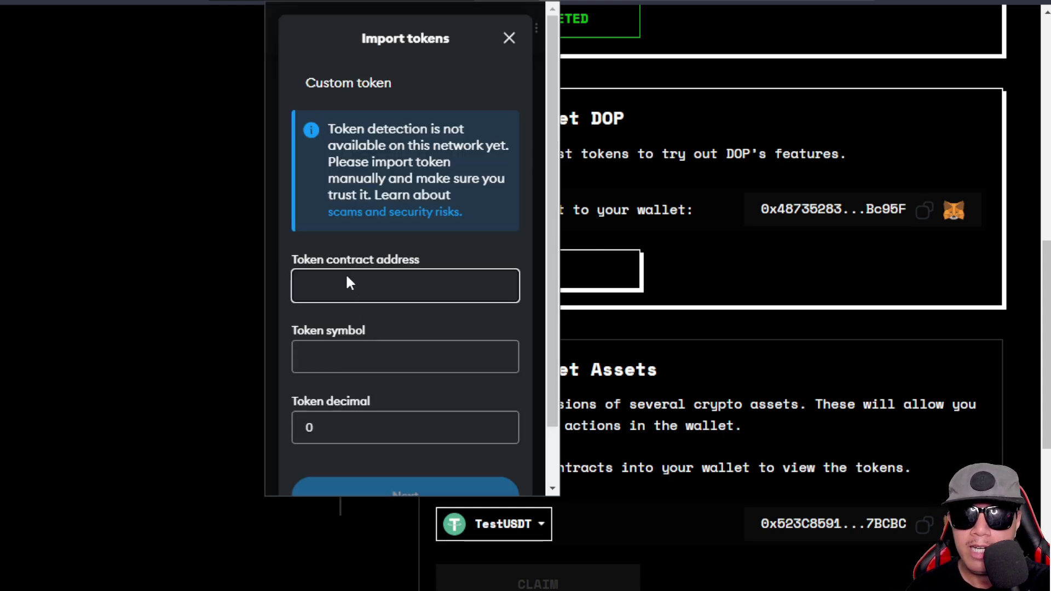
key("ctrl+v")
left_click(364, 356)
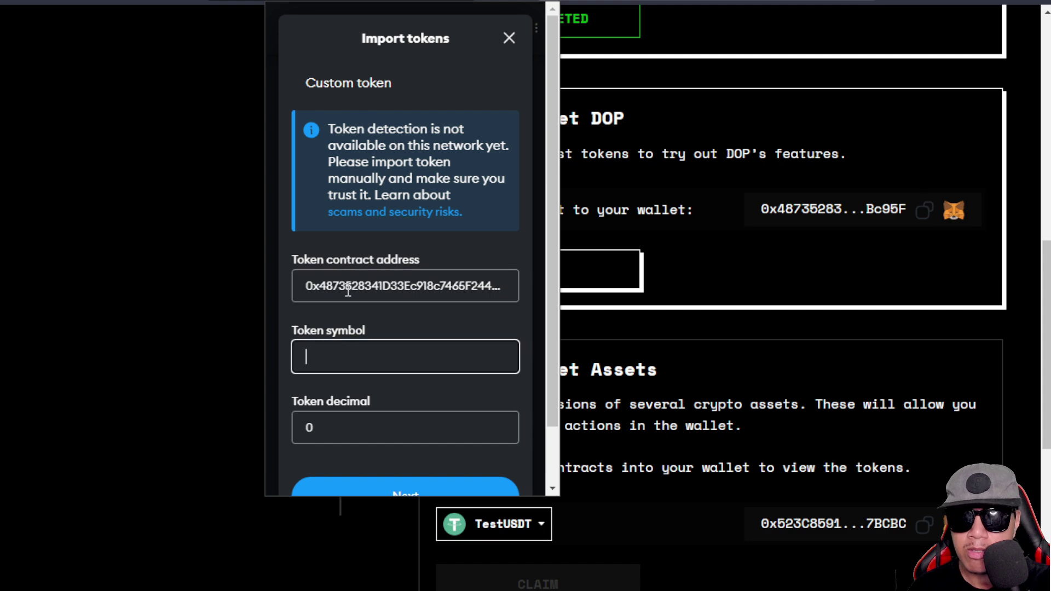
scroll(358, 373, "down", 1)
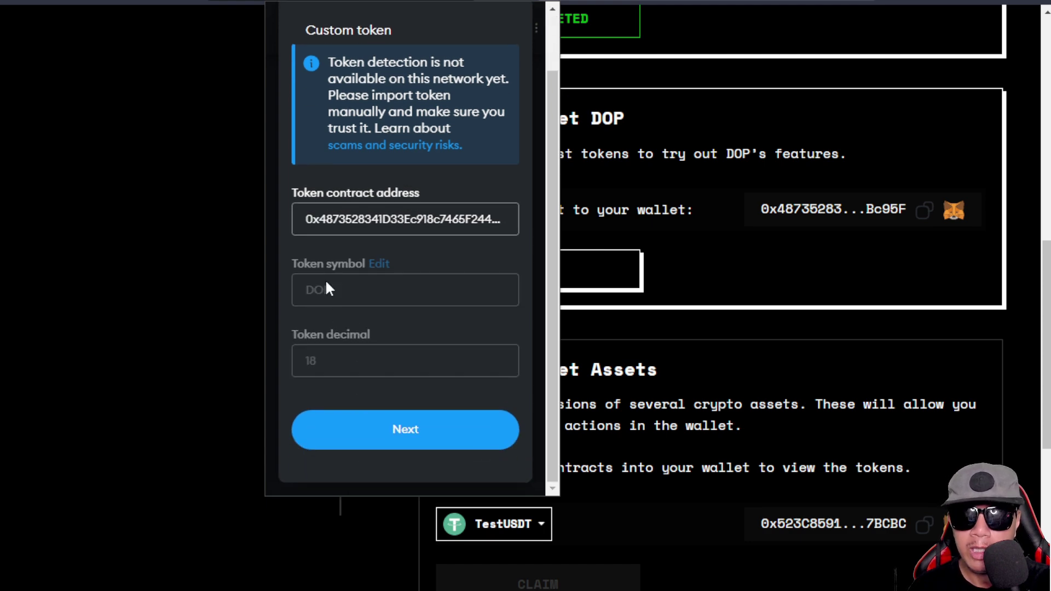
left_click(391, 438)
left_click(478, 208)
left_click(660, 143)
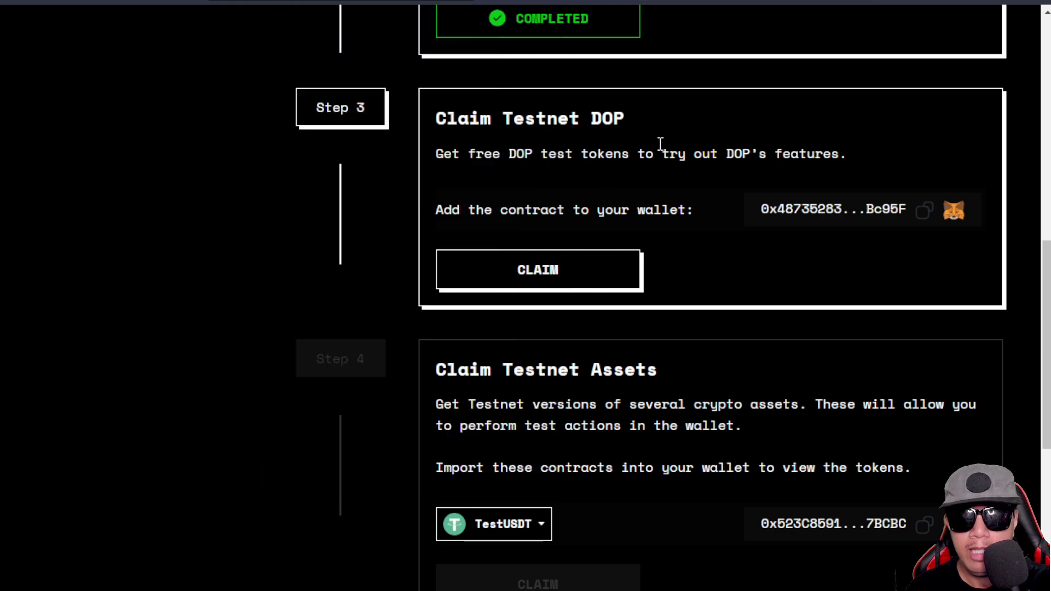
Claim the testnet DOP tokens in Step 3 and approve the mint transaction in MetaMask.
left_click(516, 269)
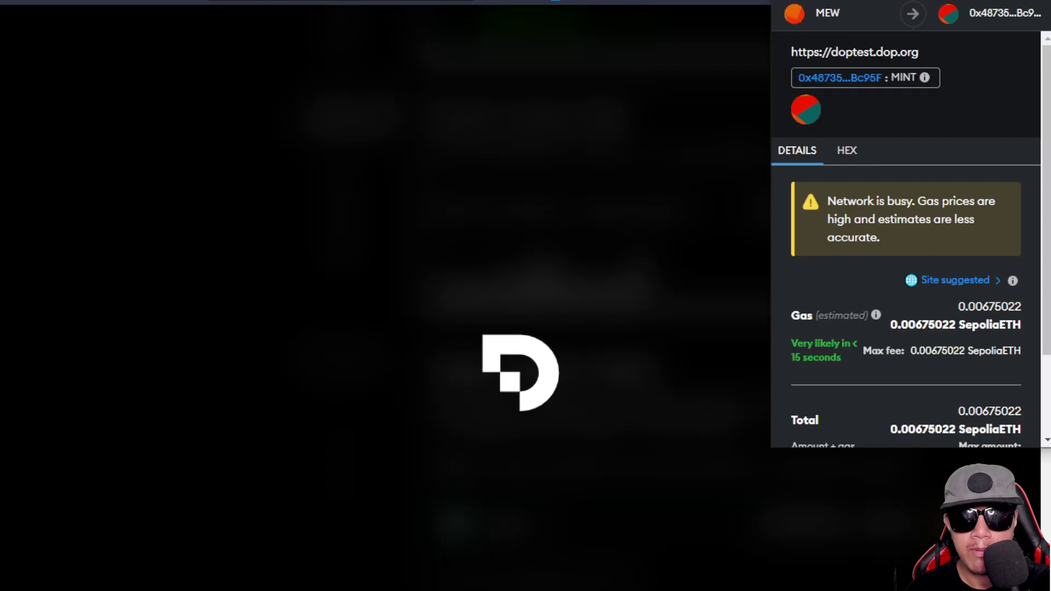
scroll(948, 267, "down", 2)
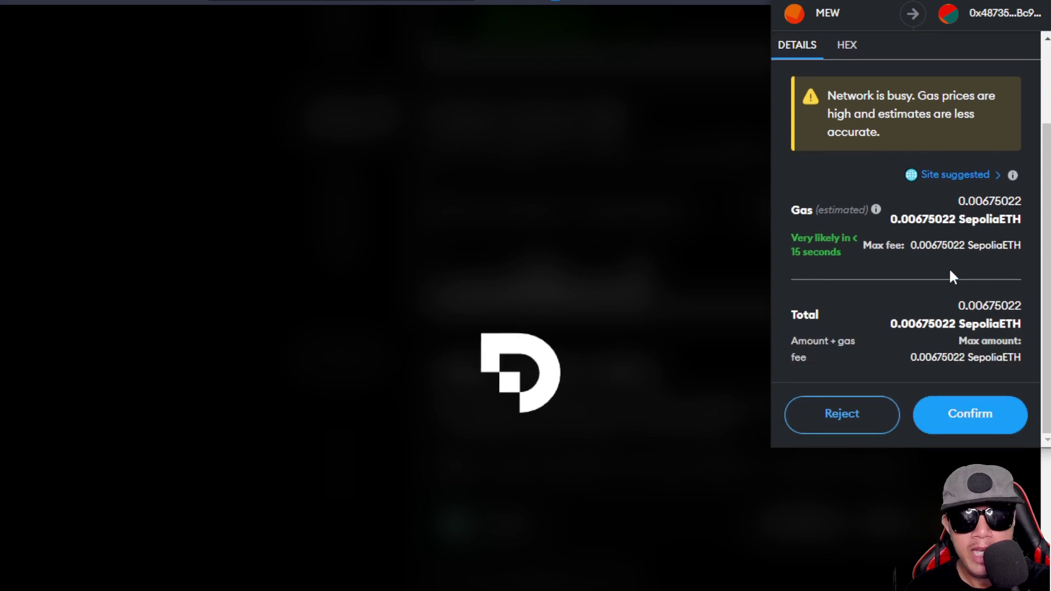
left_click(972, 413)
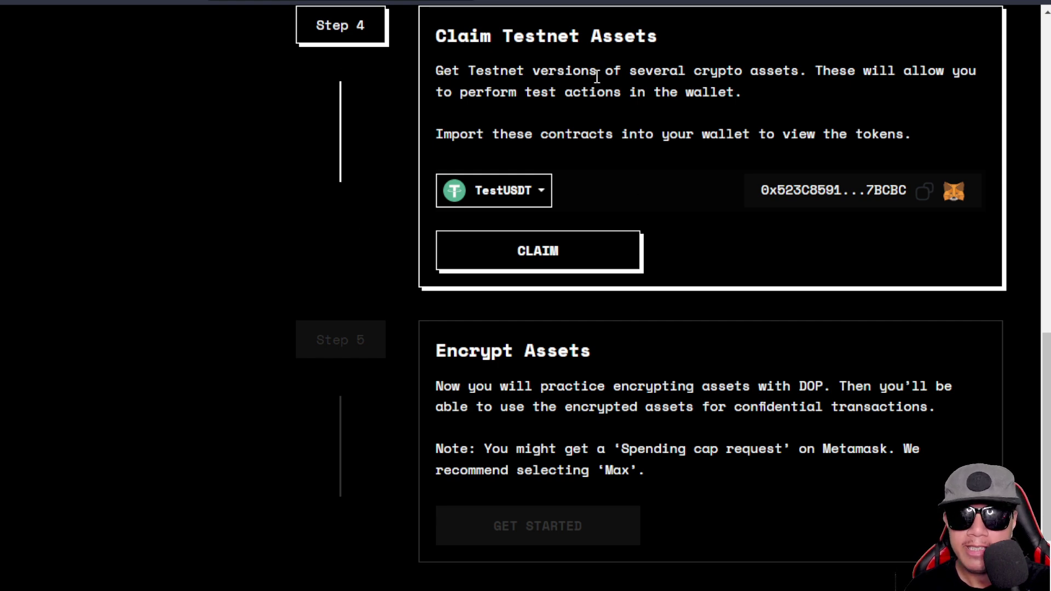
Look through the testnet asset list in Step 4 and import the TestUSDT token into MetaMask using its copied contract address.
left_click(536, 196)
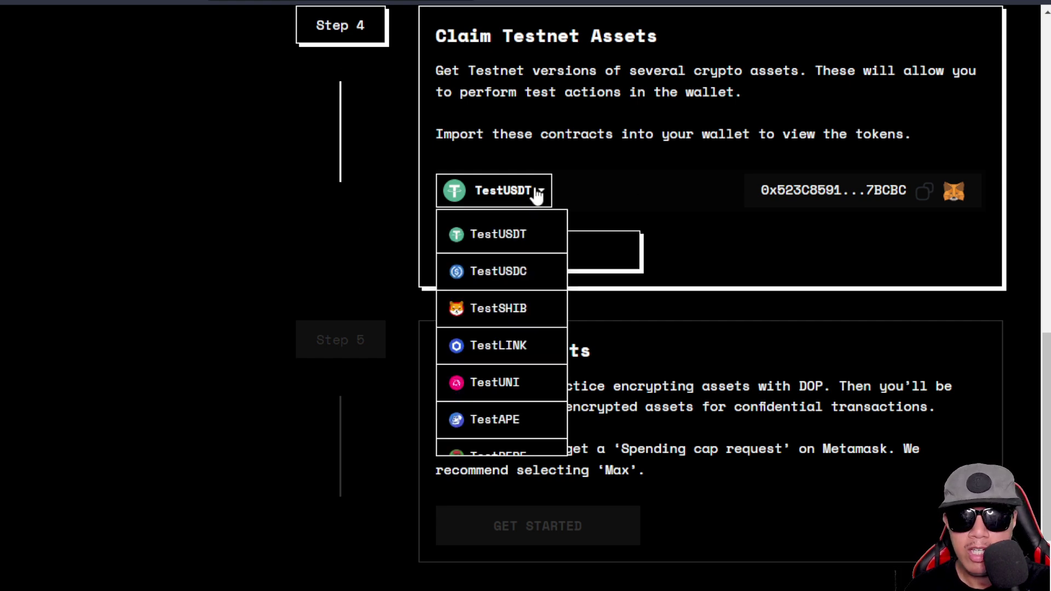
scroll(509, 346, "down", 3)
scroll(517, 346, "up", 3)
left_click(628, 215)
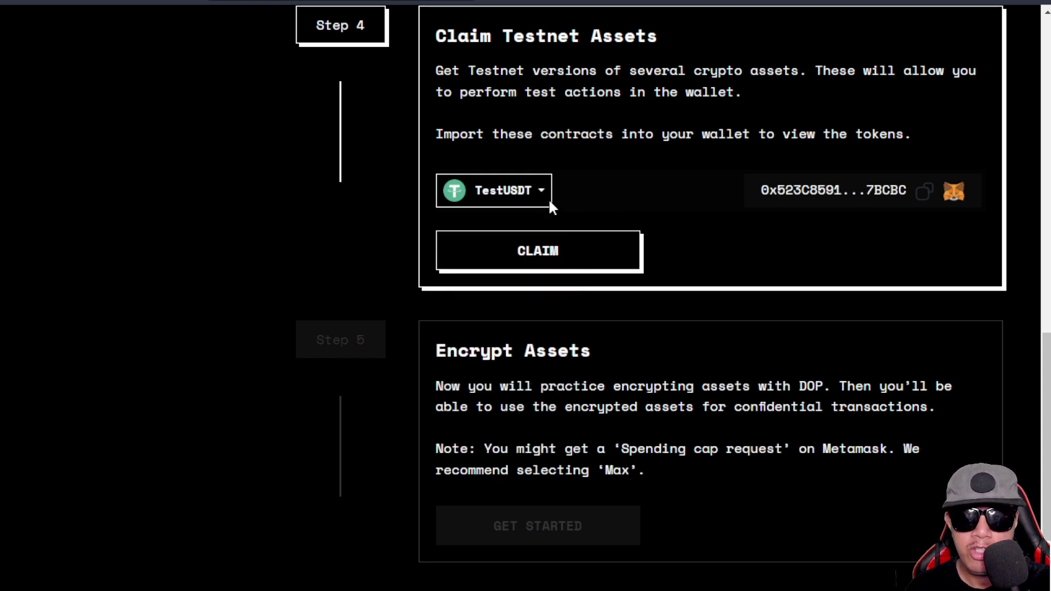
left_click(925, 195)
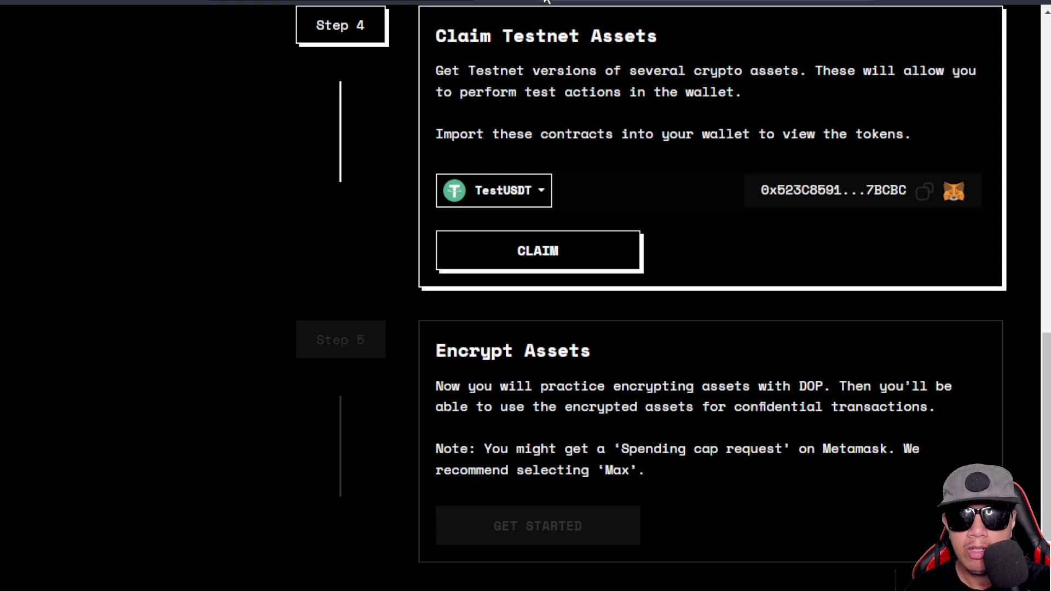
left_click(546, 1)
left_click(307, 258)
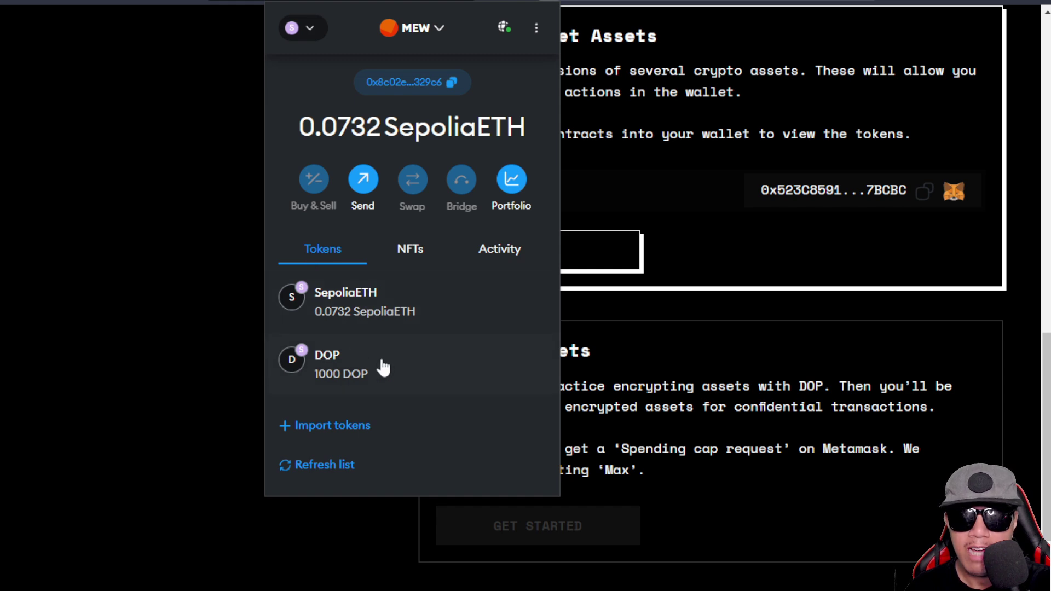
left_click(363, 428)
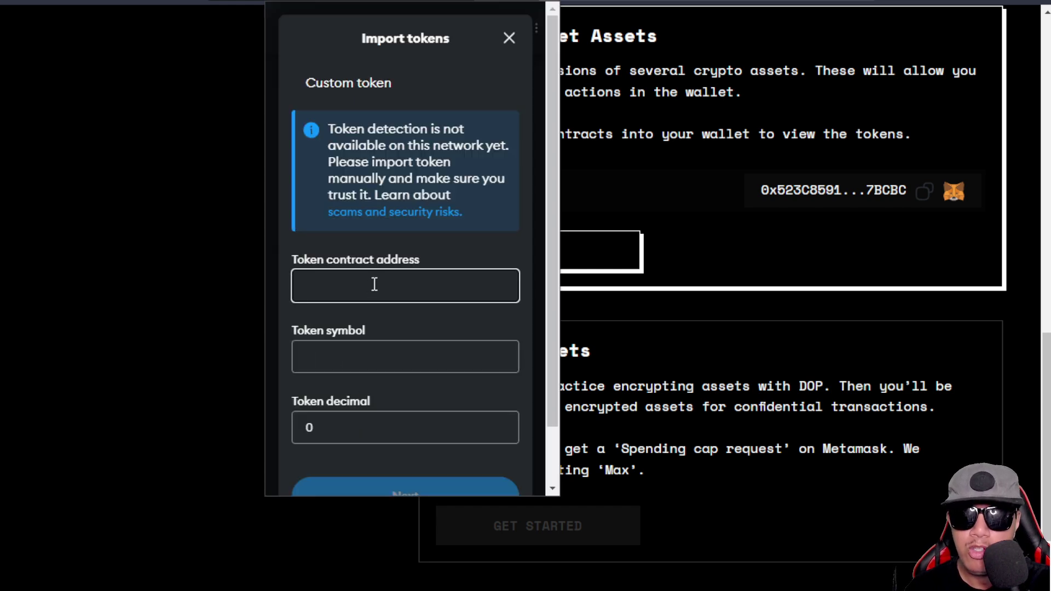
key("ctrl+v")
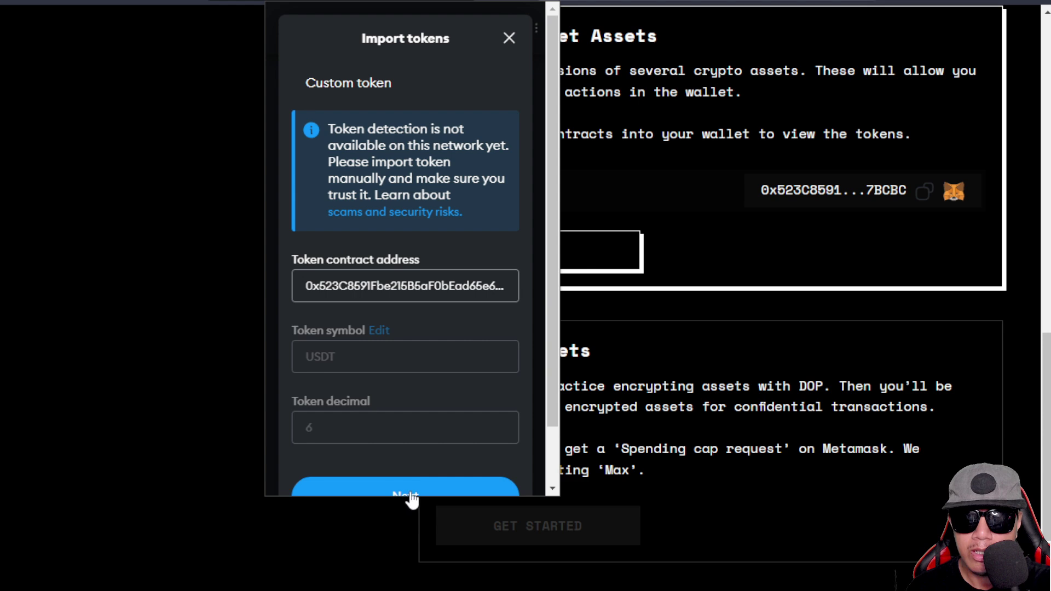
left_click(409, 493)
left_click(504, 206)
left_click(690, 184)
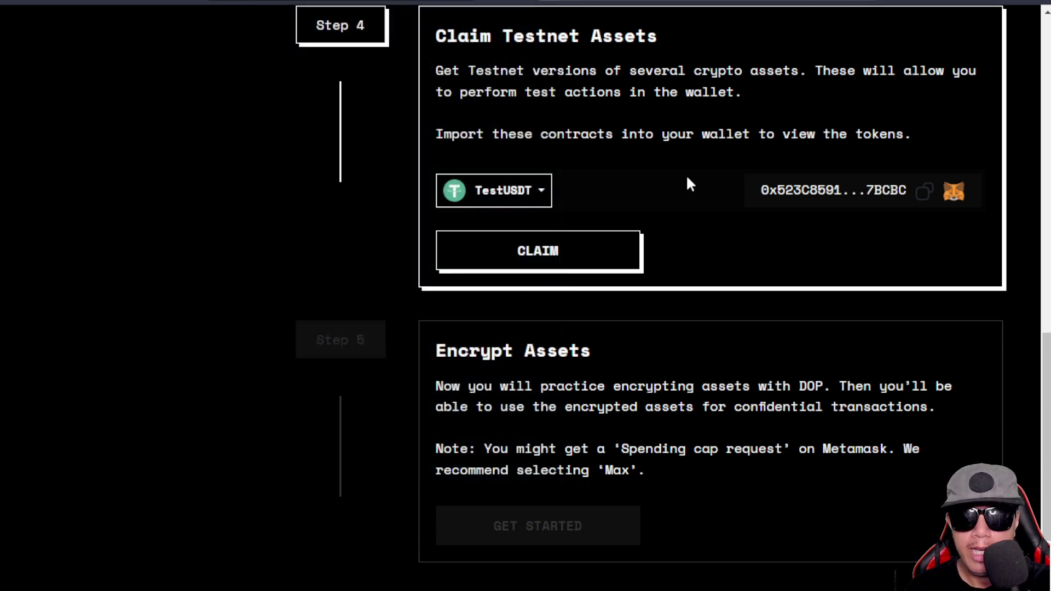
Claim the testnet assets in Step 4 and approve the contract interaction in MetaMask.
left_click(542, 252)
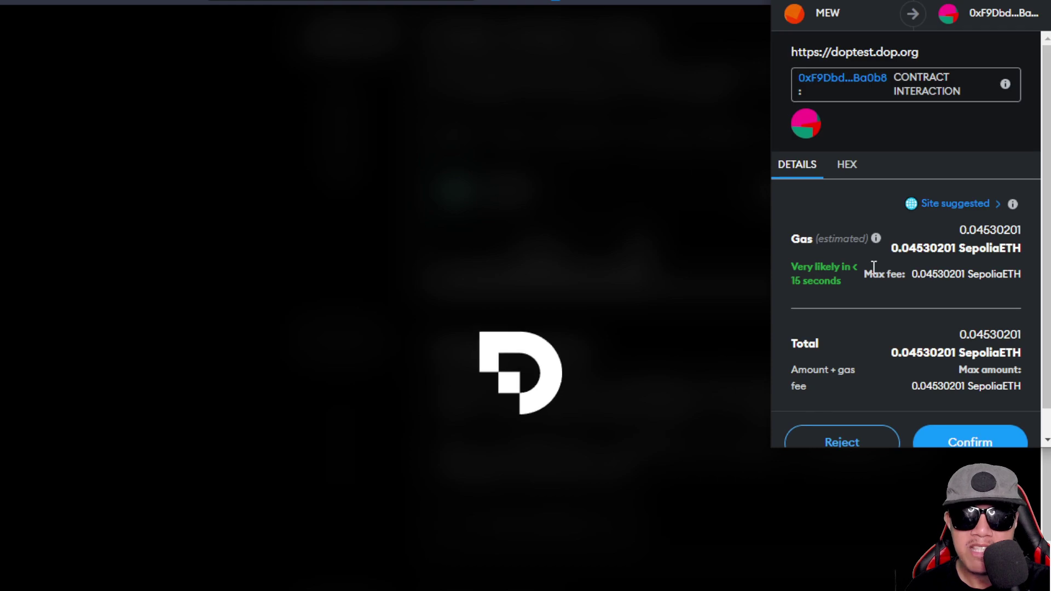
left_click(942, 416)
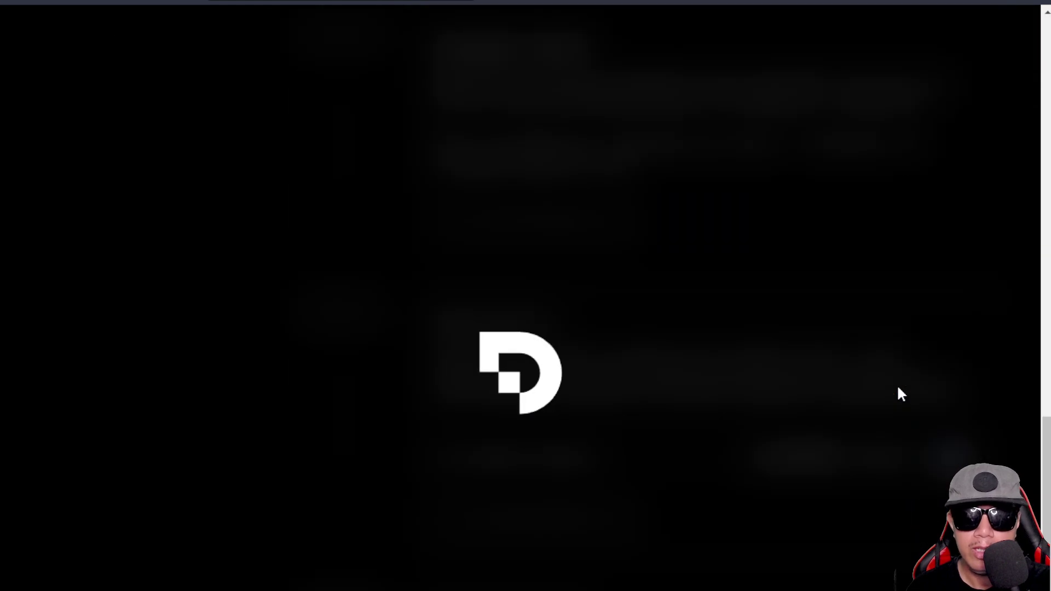
Start the Encrypt Assets task of Step 5 and submit 5000 USDT for encryption, confirming the transaction summary.
scroll(896, 385, "down", 2)
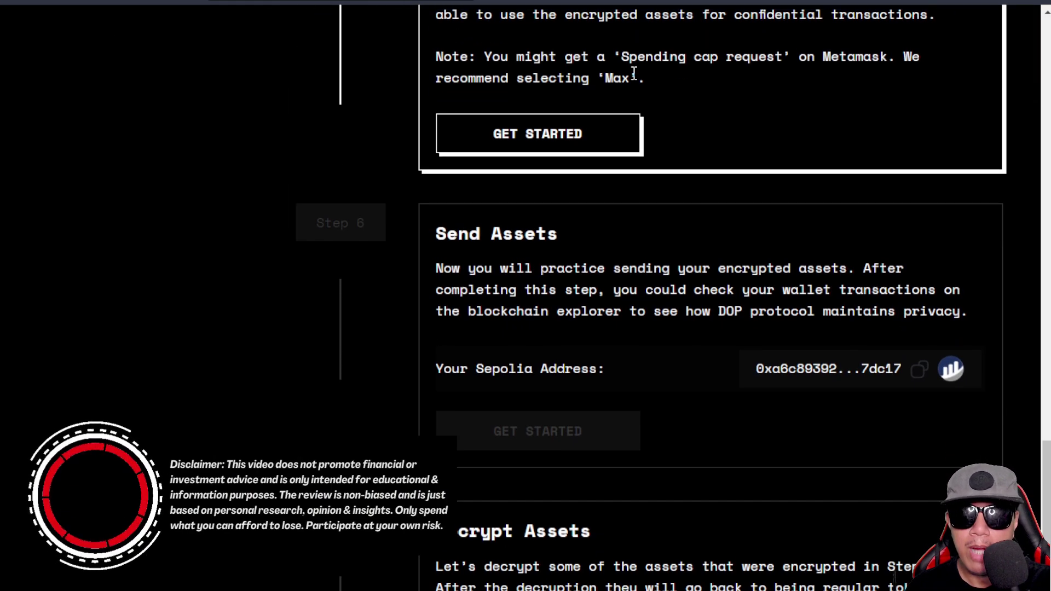
scroll(820, 133, "up", 3)
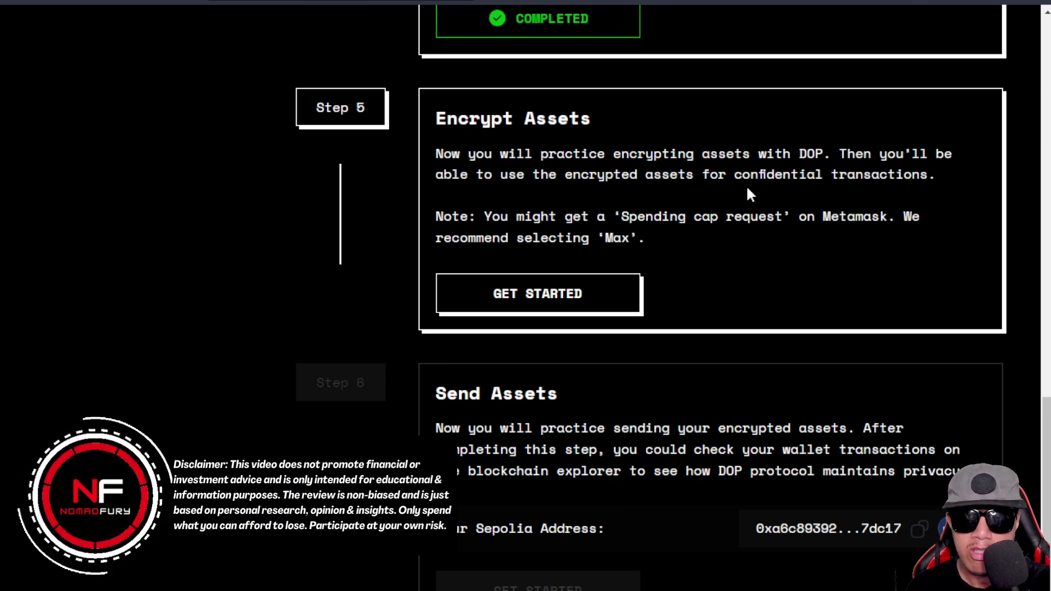
left_click(548, 299)
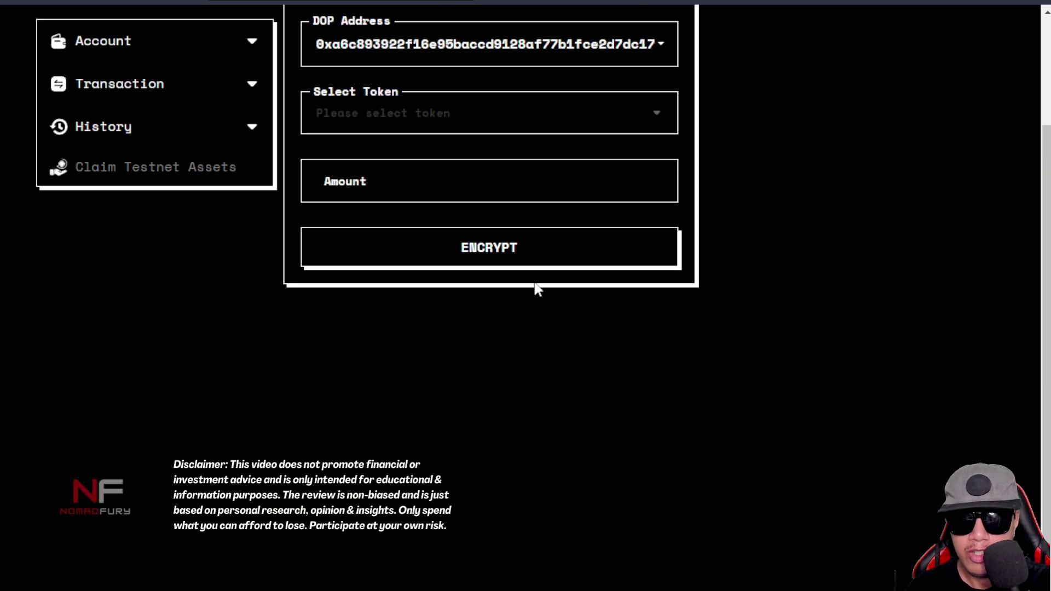
left_click(651, 108)
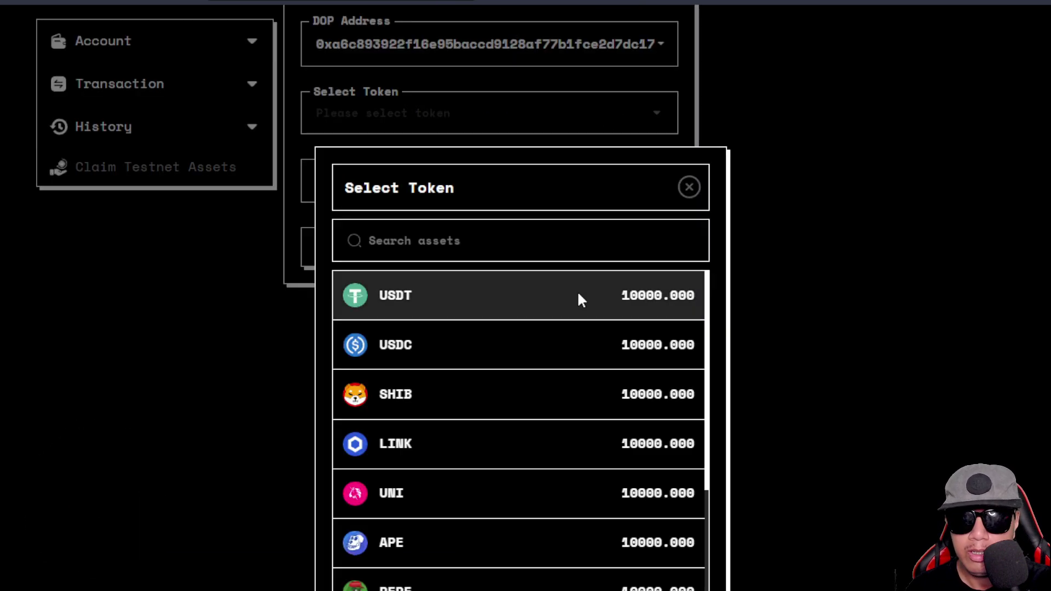
left_click(580, 298)
left_click(390, 165)
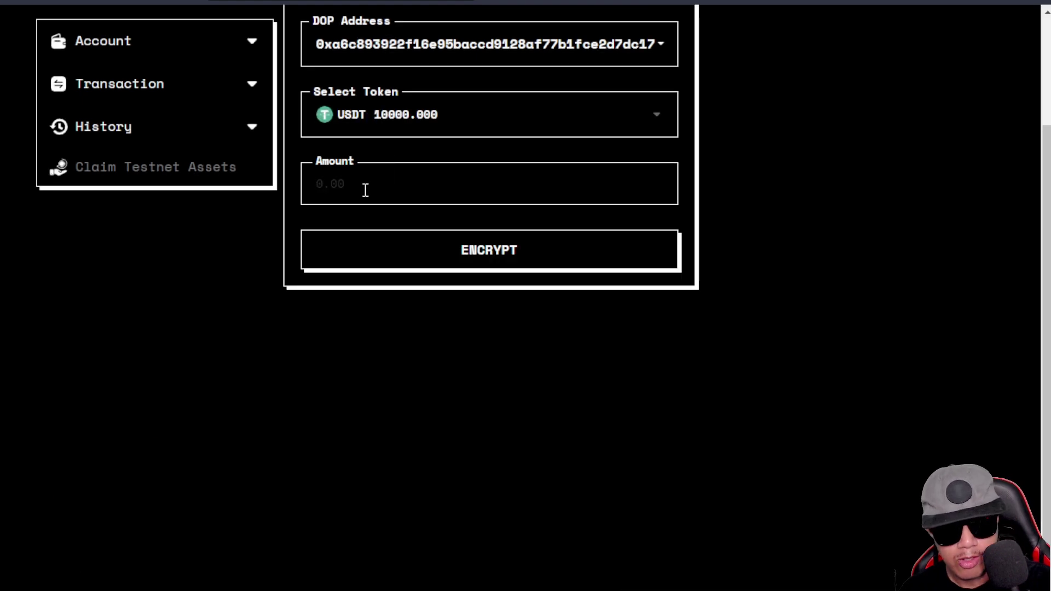
type("5000")
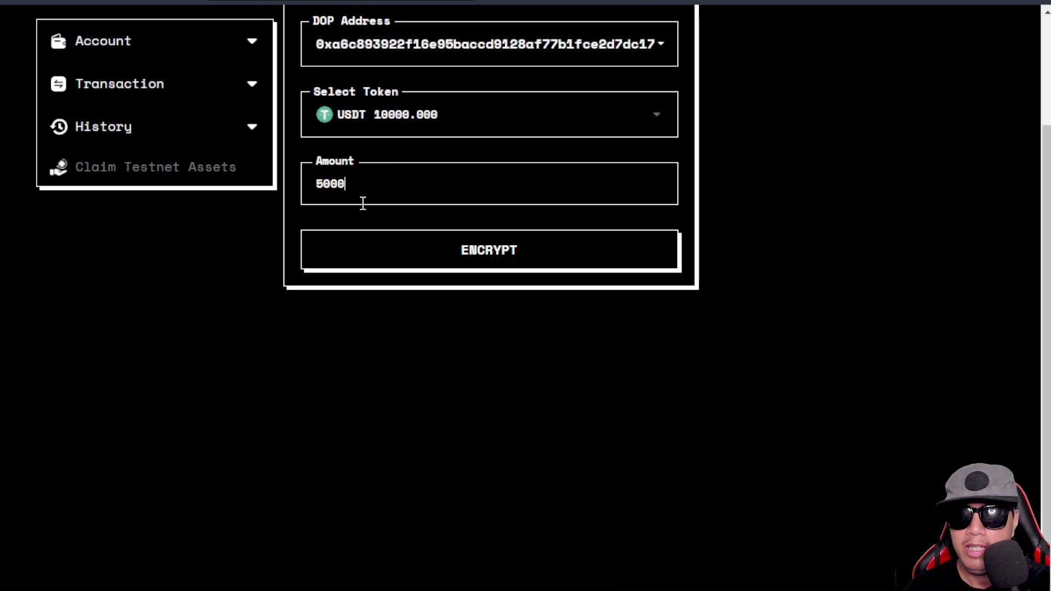
left_click(484, 252)
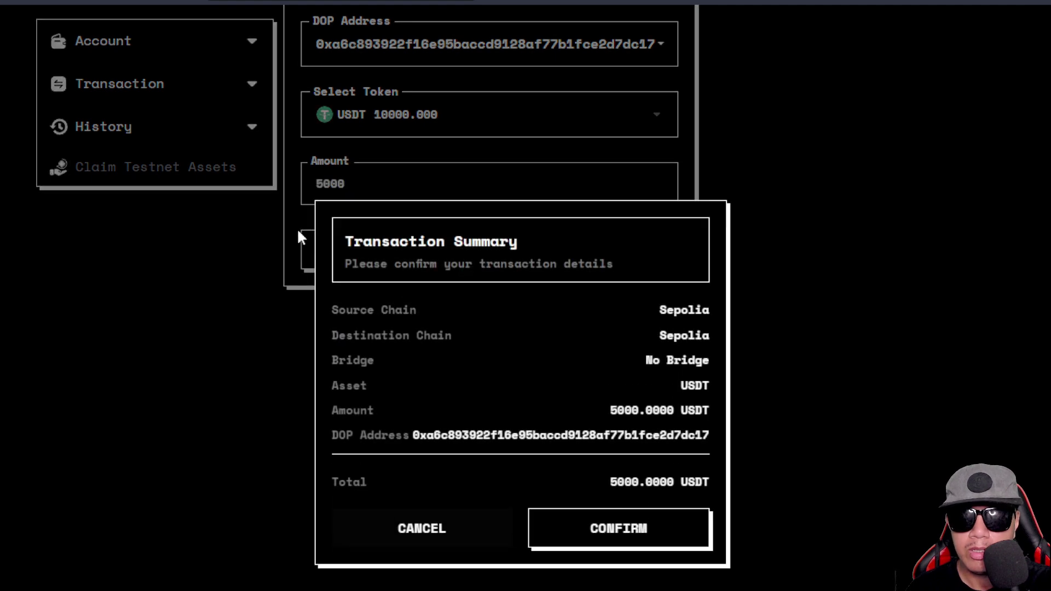
left_click(618, 528)
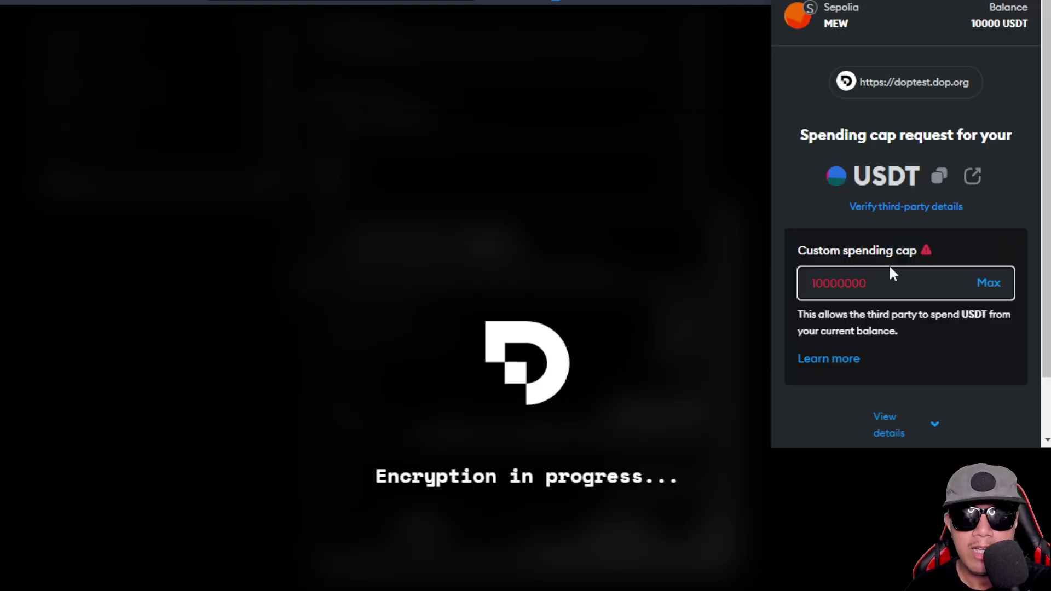
Set the USDT spending cap to the maximum of 10000 and approve the spending cap request.
left_click(988, 283)
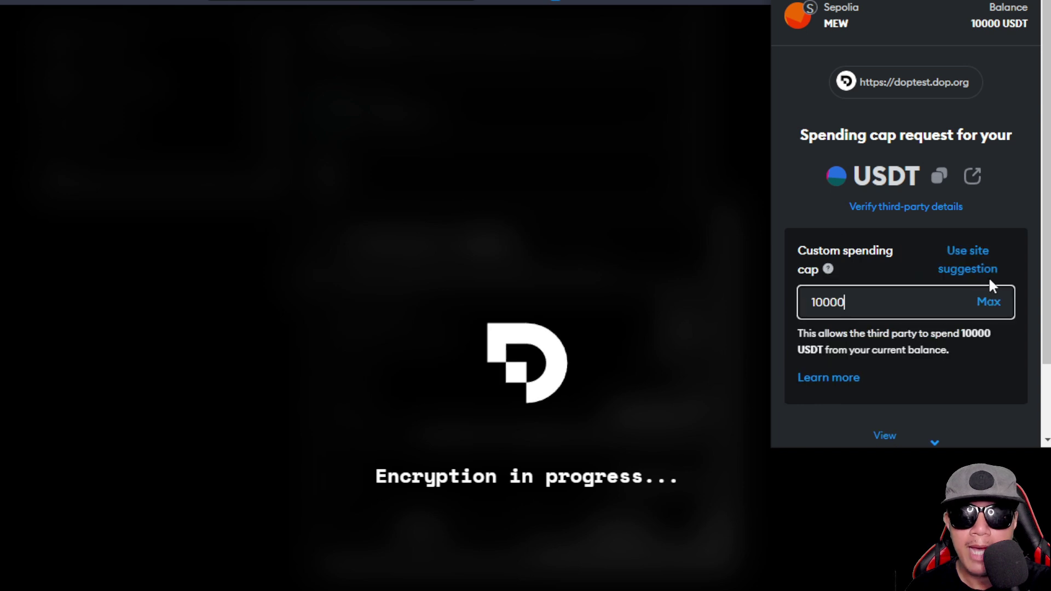
scroll(966, 393, "down", 2)
left_click(969, 420)
left_click(967, 412)
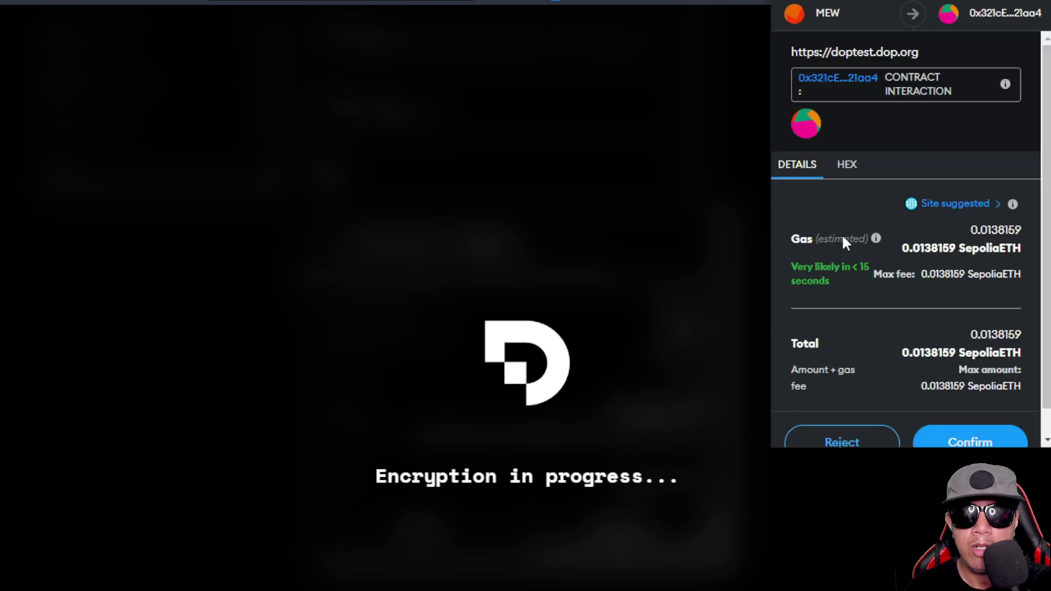
Approve the encryption transaction in MetaMask and close the encryption result dialog.
scroll(980, 320, "down", 1)
left_click(965, 421)
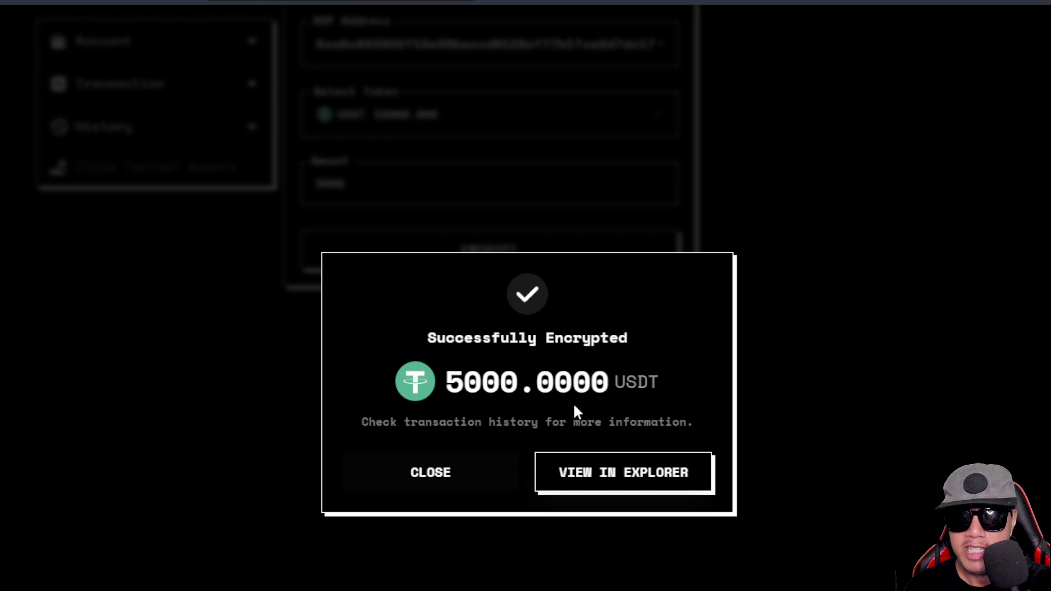
left_click(429, 479)
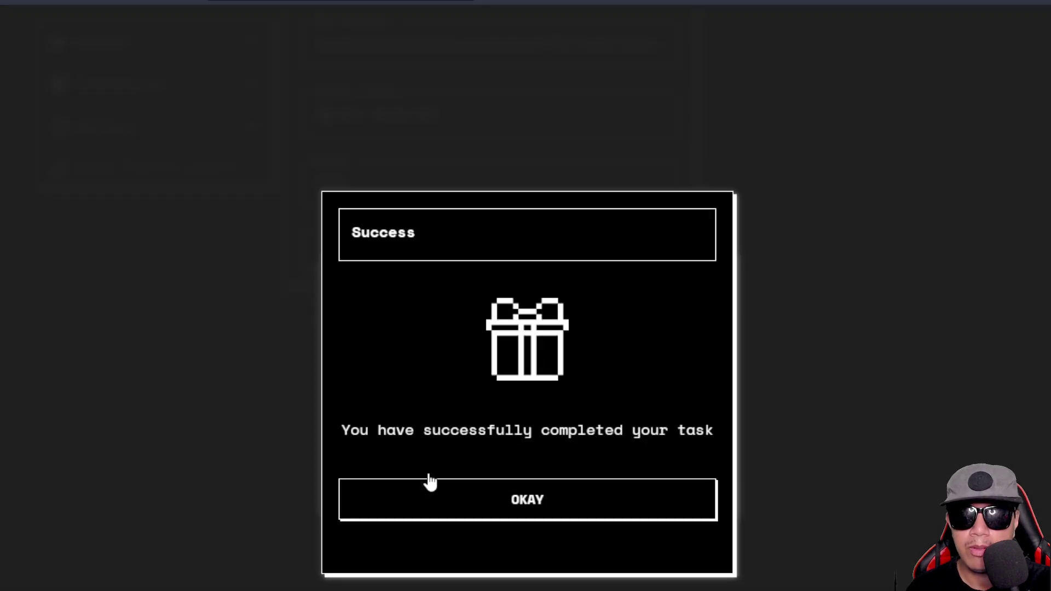
Start the Send Assets task of Step 6 and choose the Test DOP Account as the recipient.
left_click(527, 501)
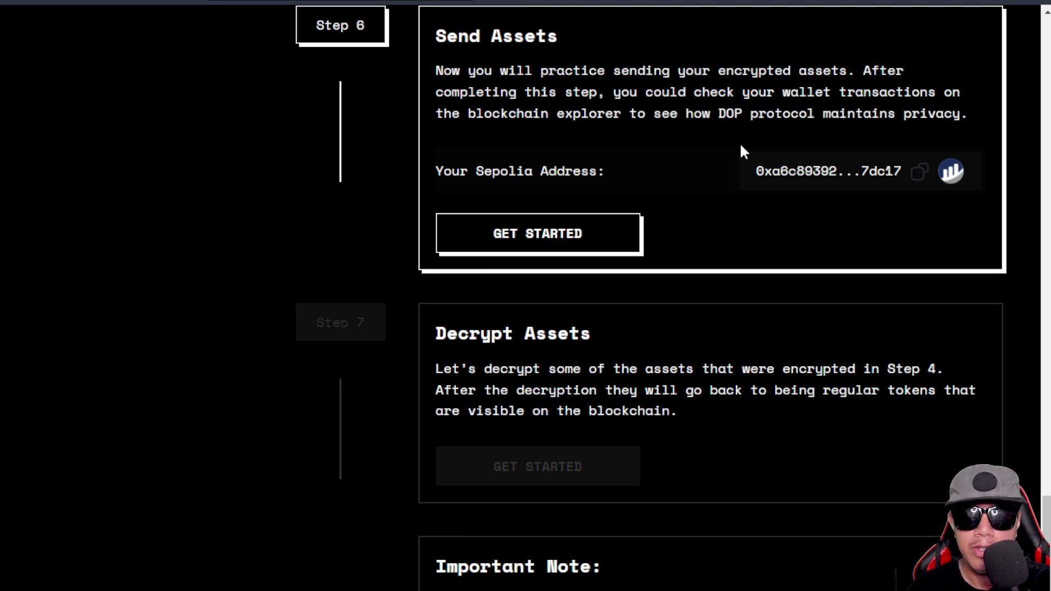
left_click(591, 237)
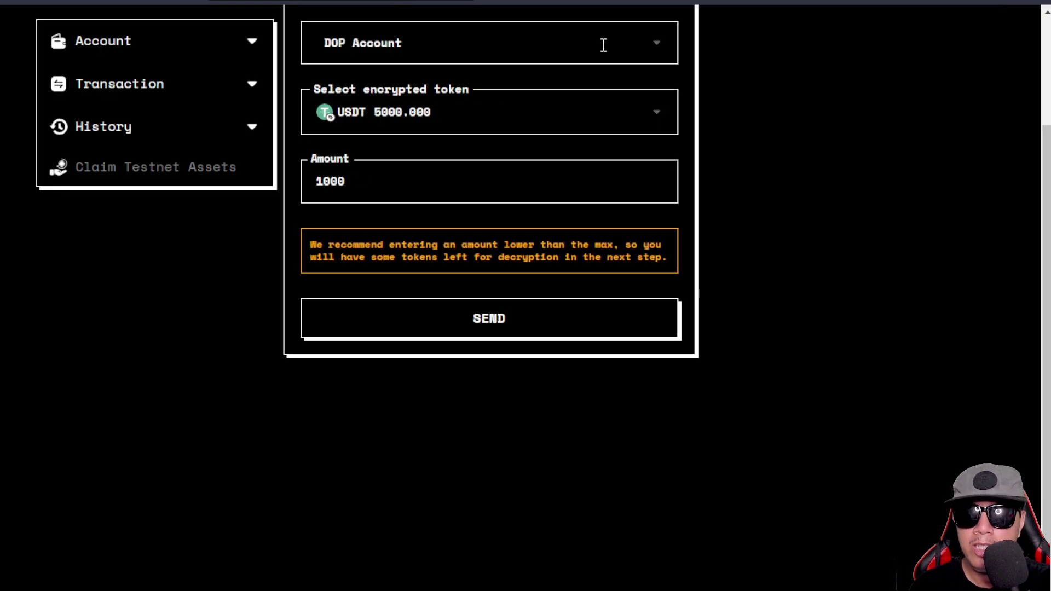
left_click(603, 43)
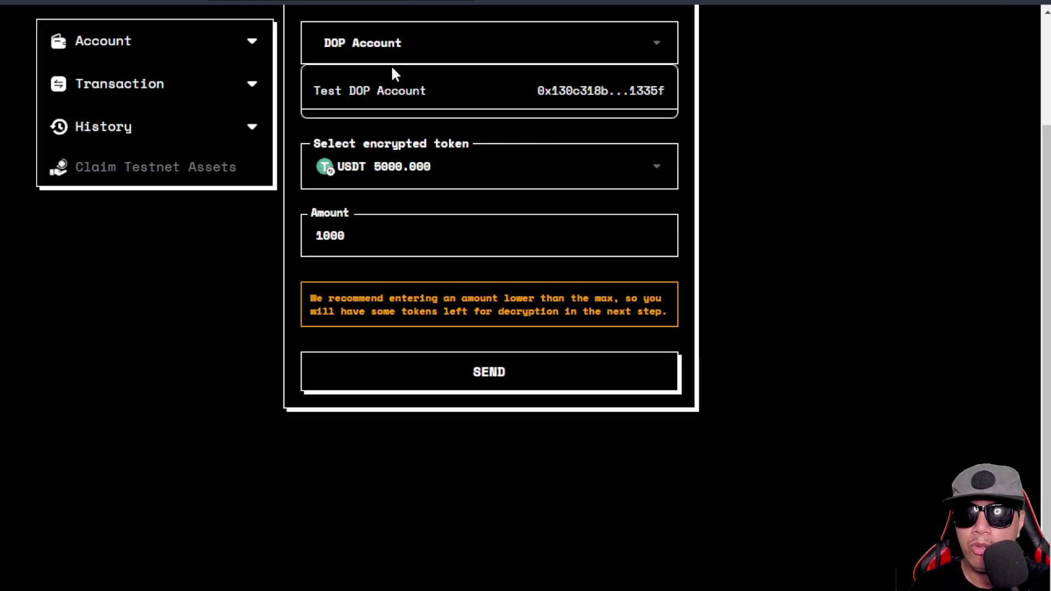
left_click(535, 91)
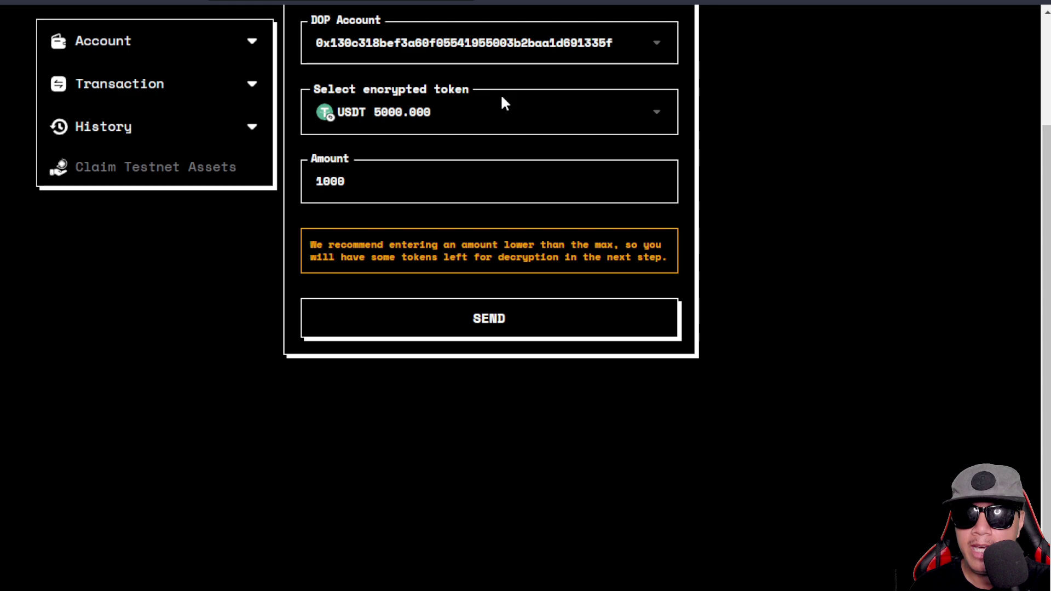
Select USDT as the encrypted token and submit 1000 for sending, confirming the transaction summary.
left_click(507, 109)
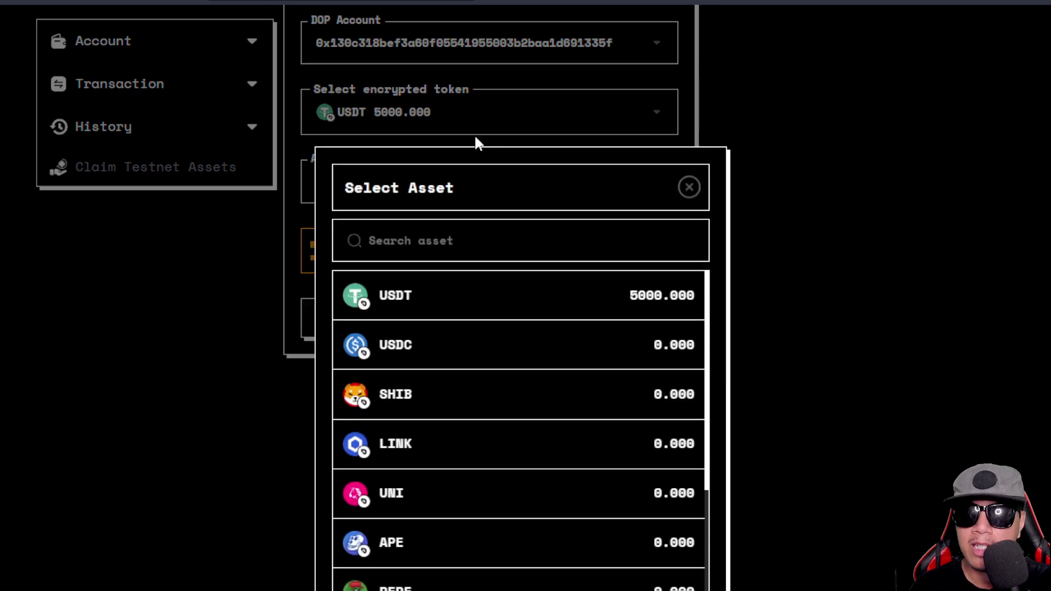
left_click(414, 302)
left_click(353, 173)
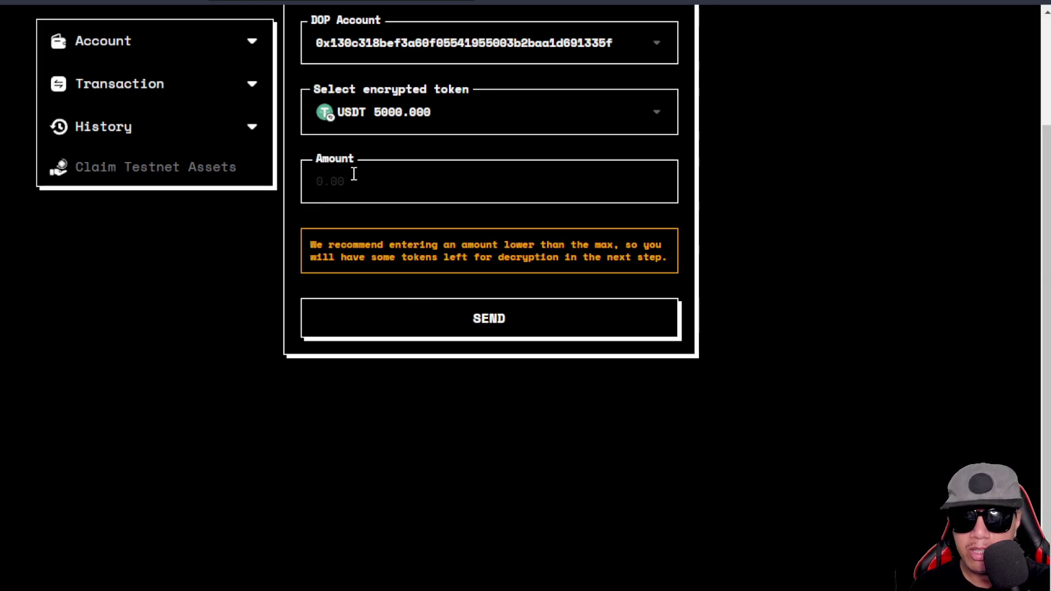
type("1000")
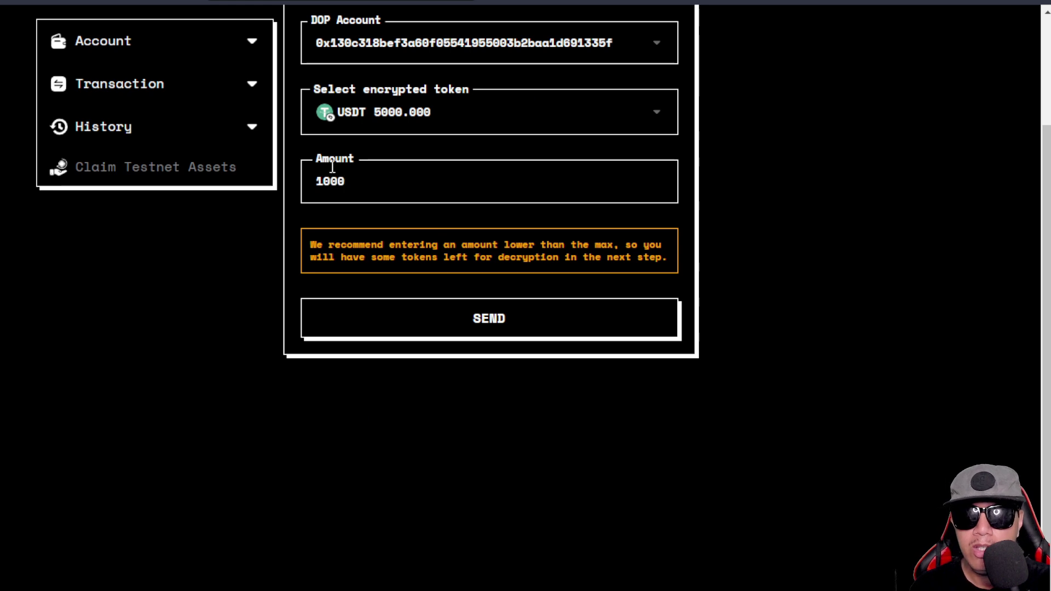
left_click(508, 328)
left_click(629, 498)
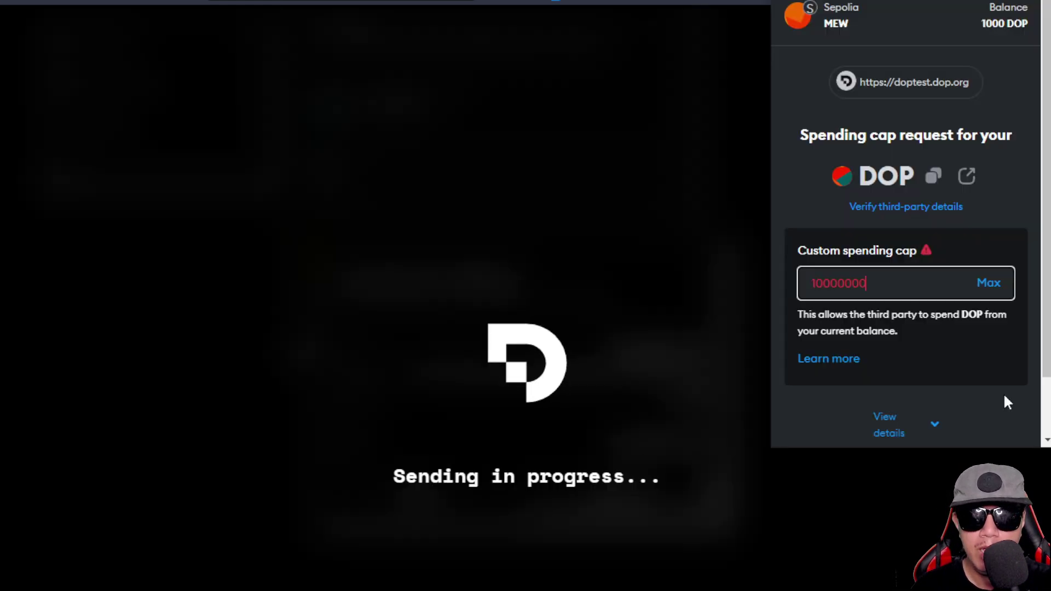
Set the DOP spending cap to the maximum of 1000 and approve the spending cap request.
left_click(990, 283)
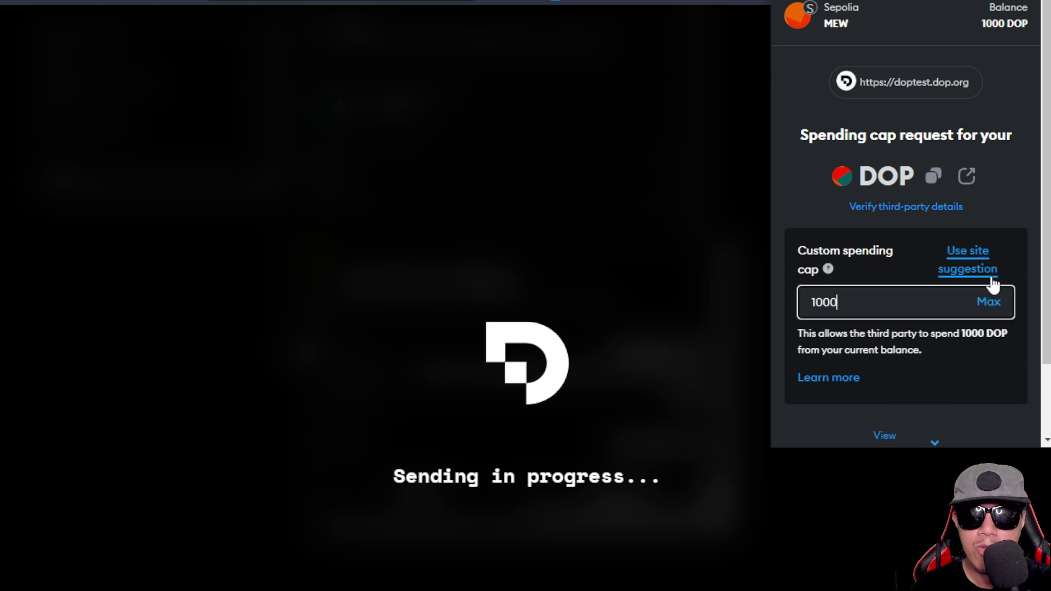
scroll(992, 281, "down", 3)
left_click(969, 423)
left_click(969, 425)
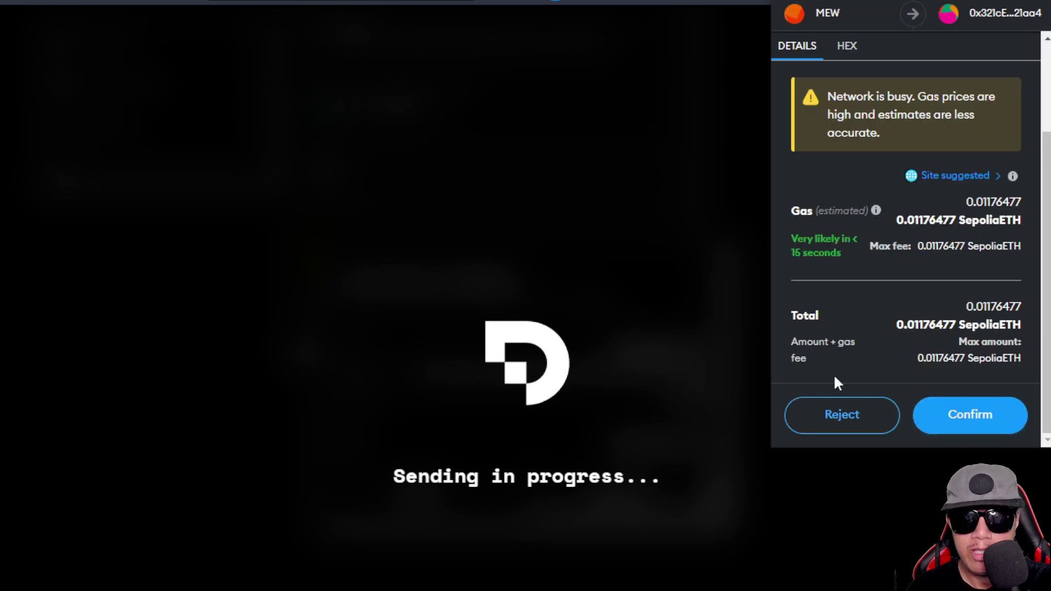
Approve the sending transaction in MetaMask and close the transfer result and task completion dialogs.
left_click(980, 419)
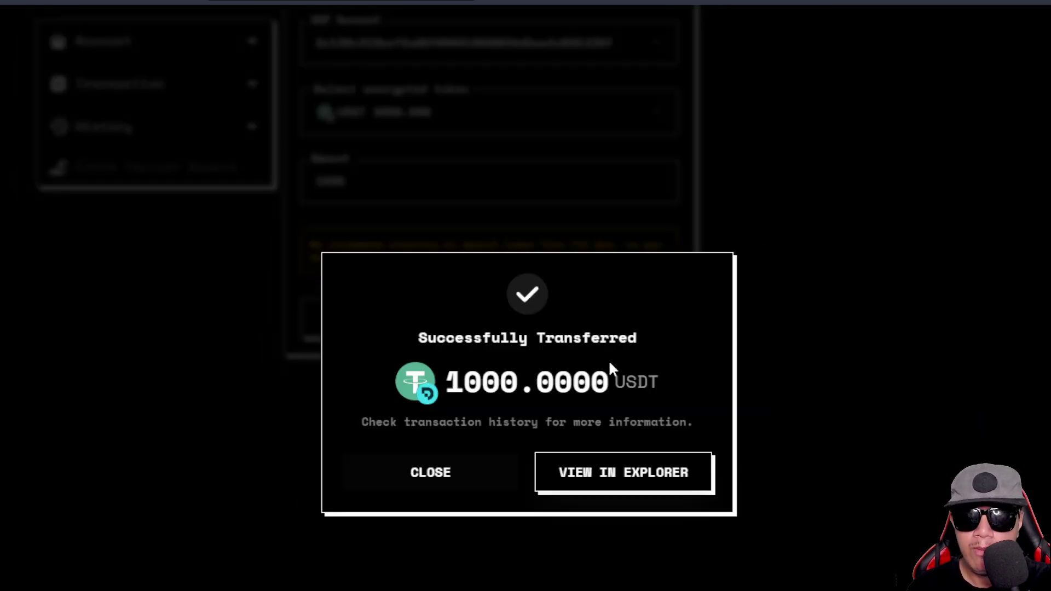
left_click(436, 480)
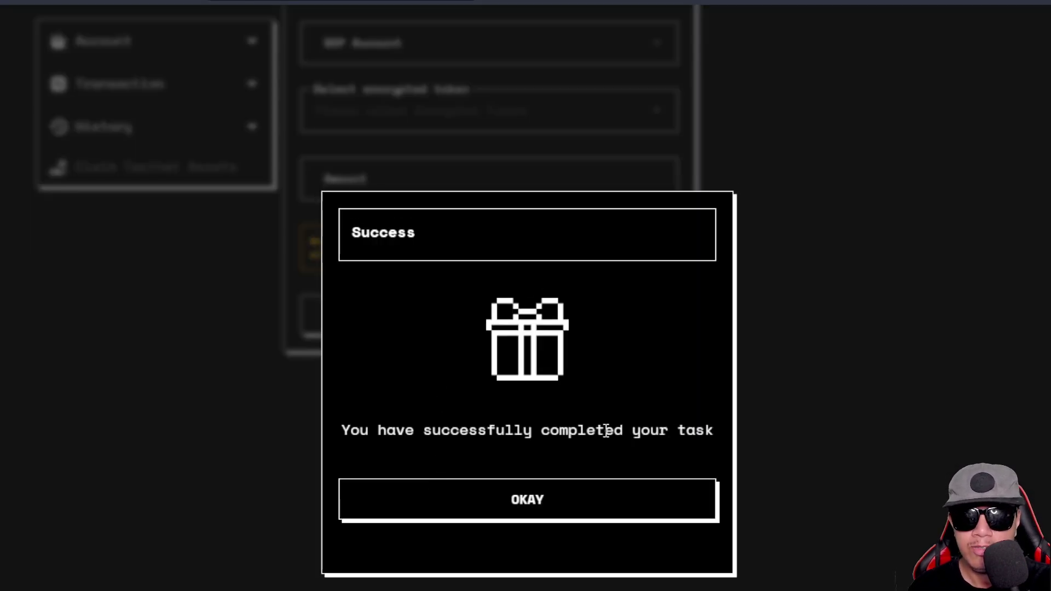
left_click(665, 498)
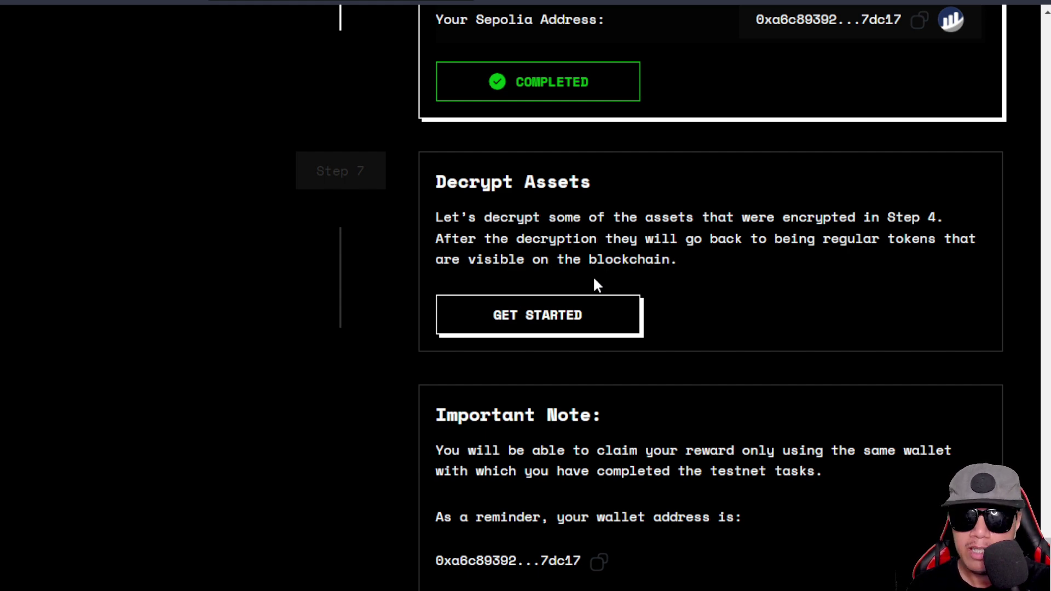
Start the Decrypt Assets task of Step 7 and set 2000 USDT as the amount to decrypt.
left_click(557, 312)
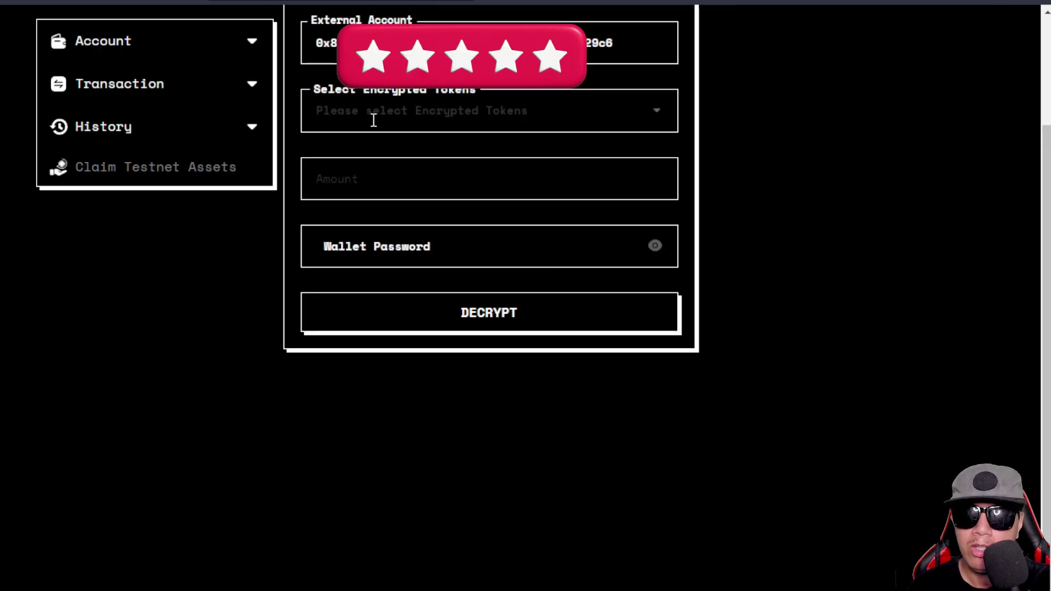
left_click(427, 124)
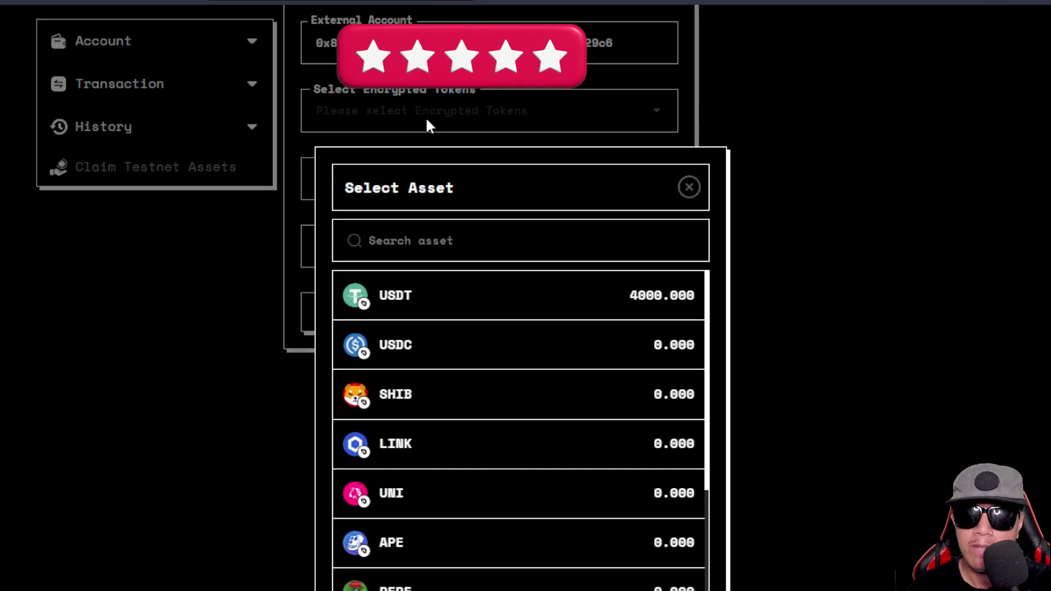
left_click(571, 300)
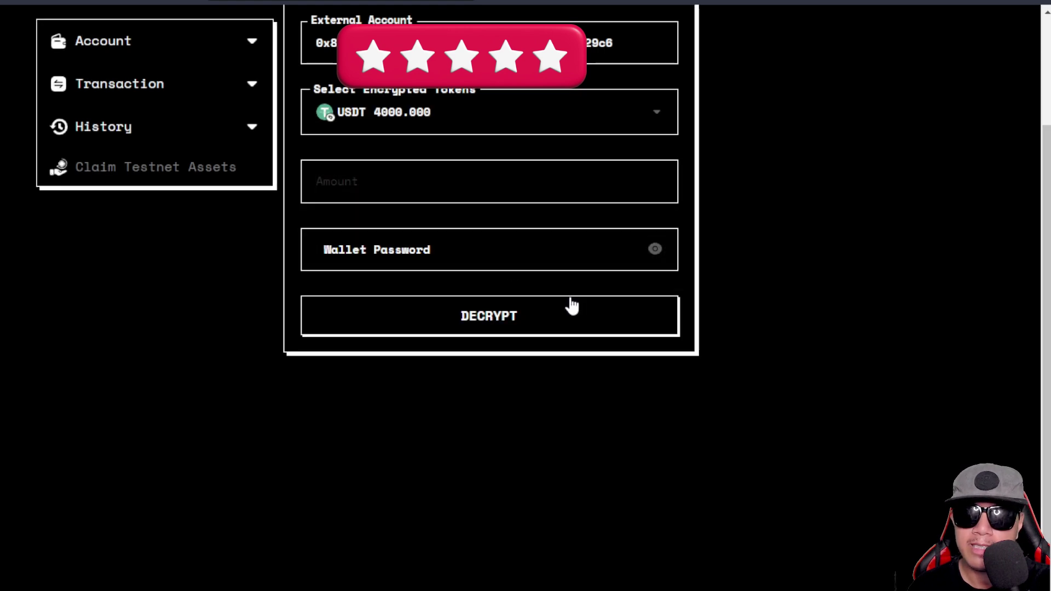
left_click(413, 189)
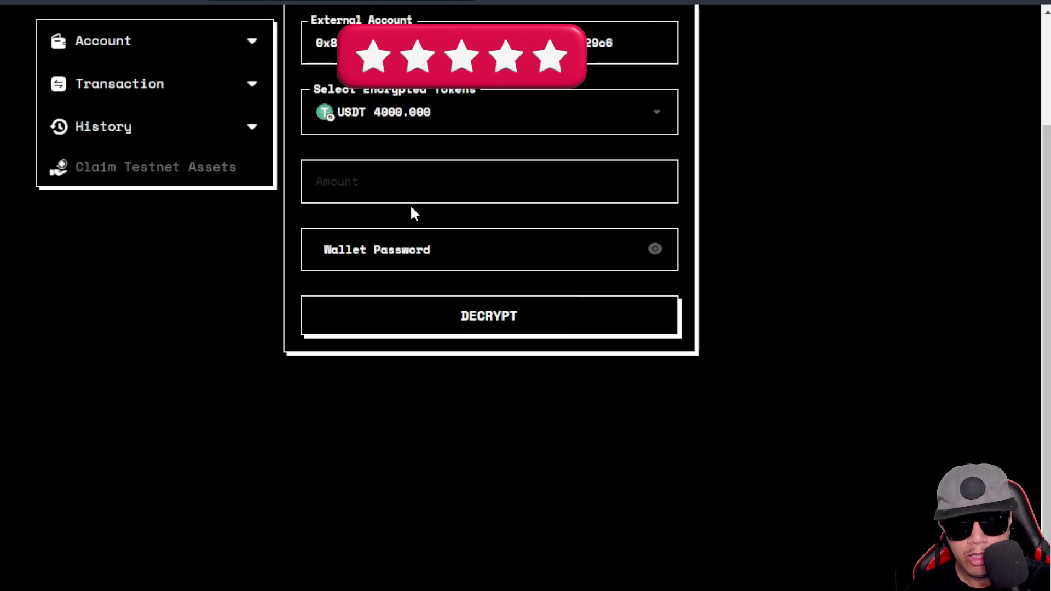
type("2000")
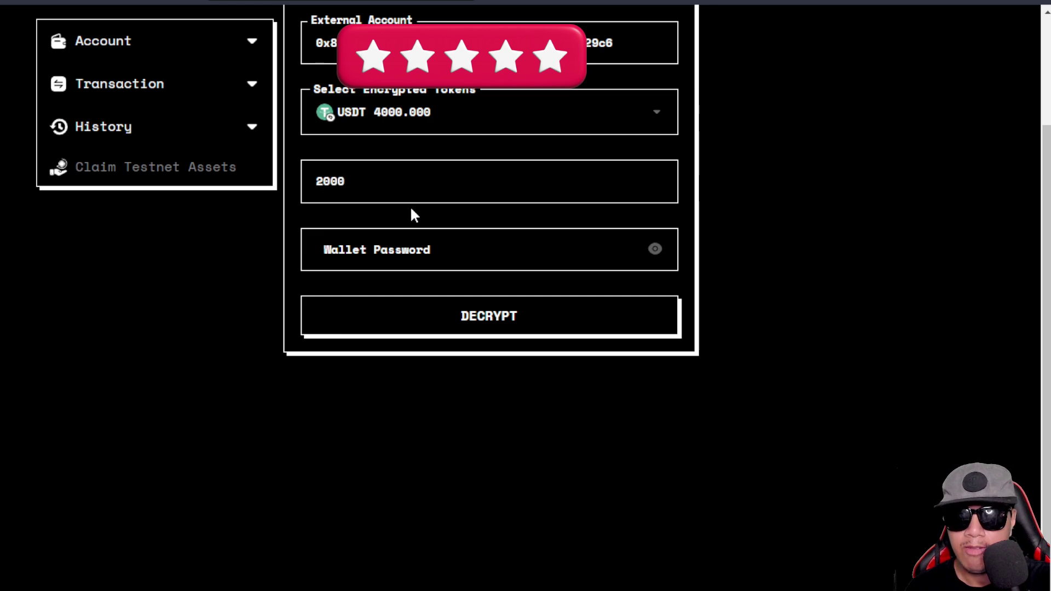
Submit the decryption with the wallet password, confirming the transaction summary and approving the contract interaction in MetaMask.
left_click(415, 252)
key("ctrl+v")
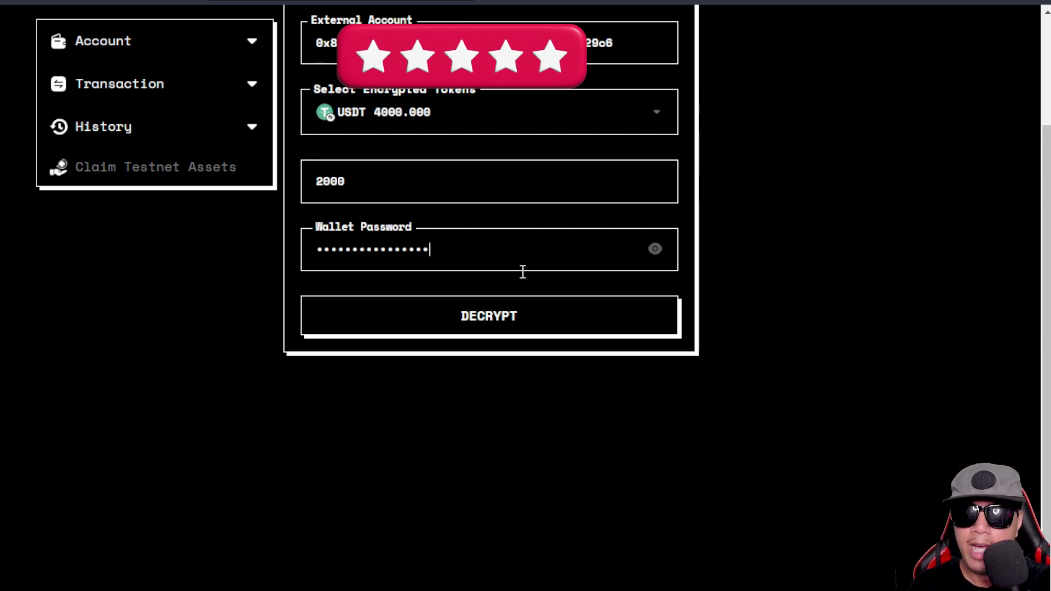
left_click(520, 323)
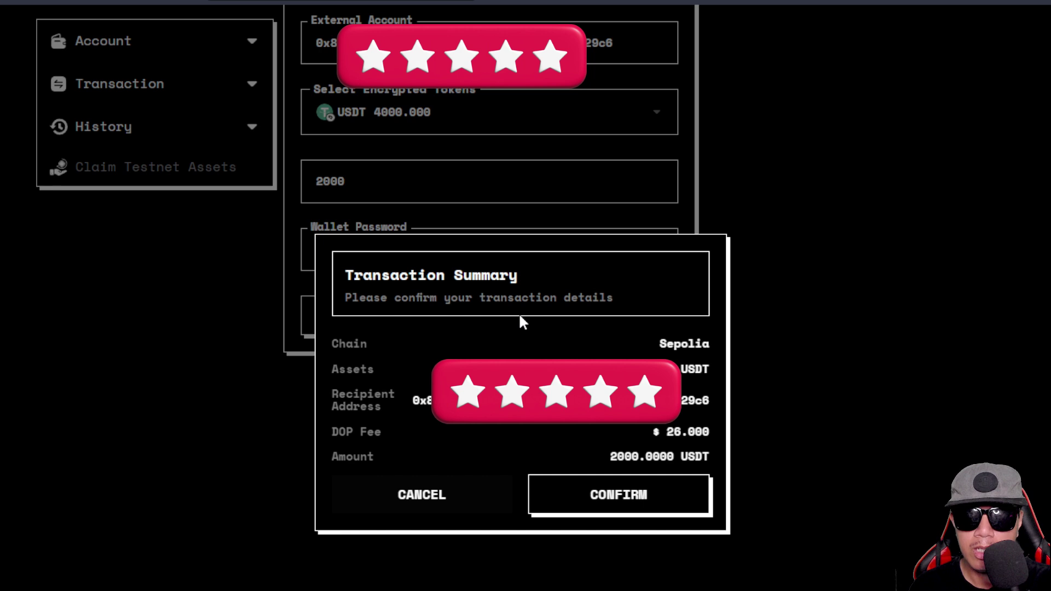
left_click(589, 495)
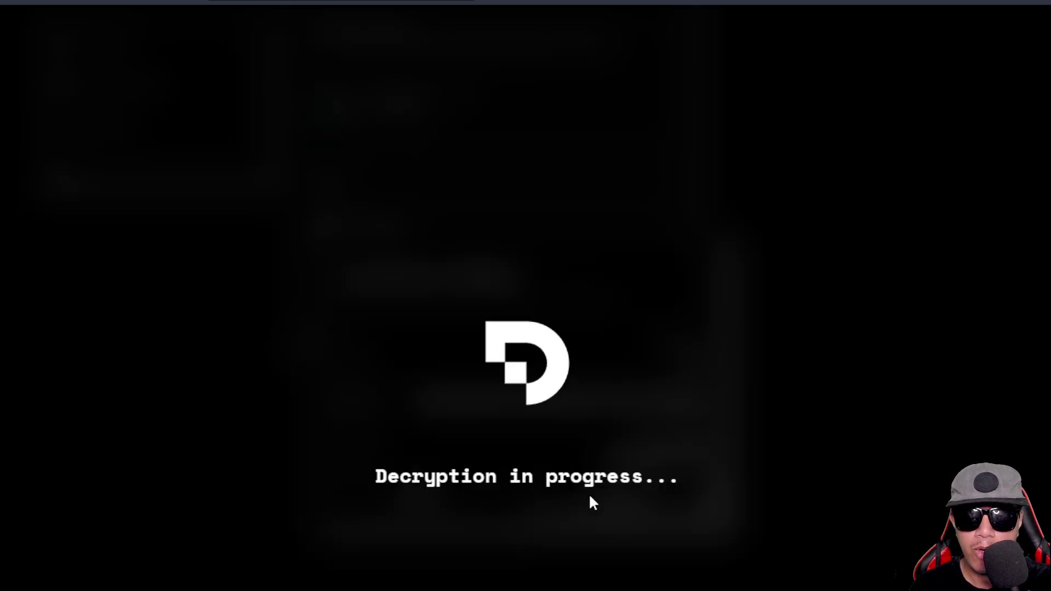
scroll(927, 280, "down", 1)
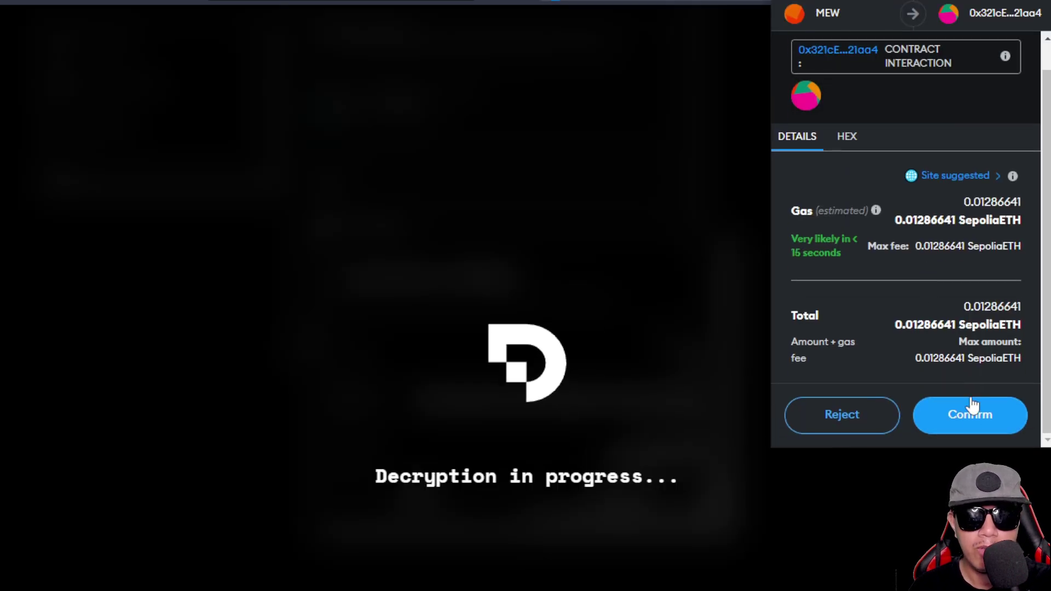
left_click(978, 419)
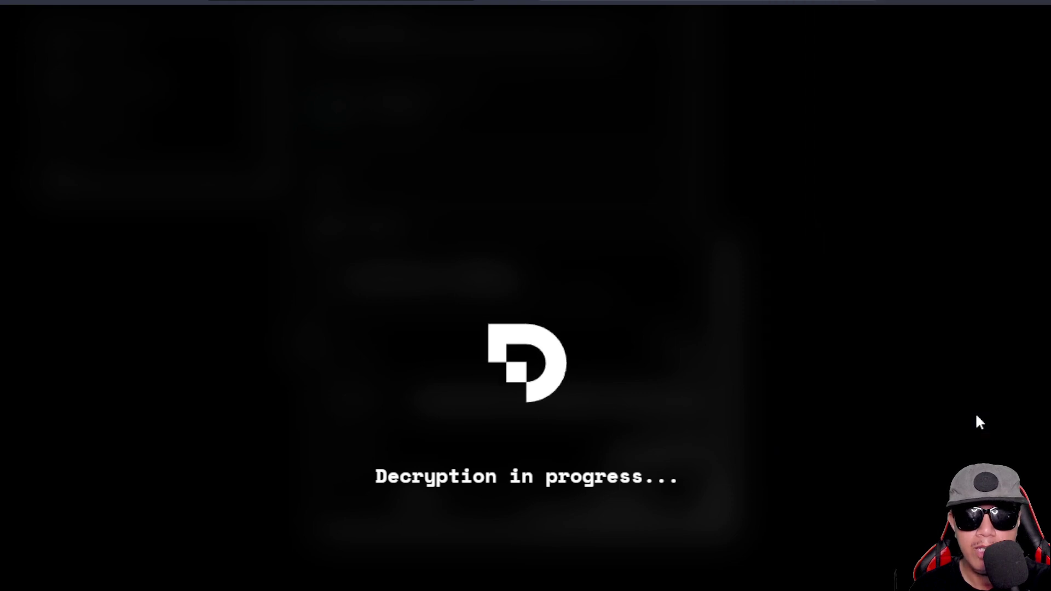